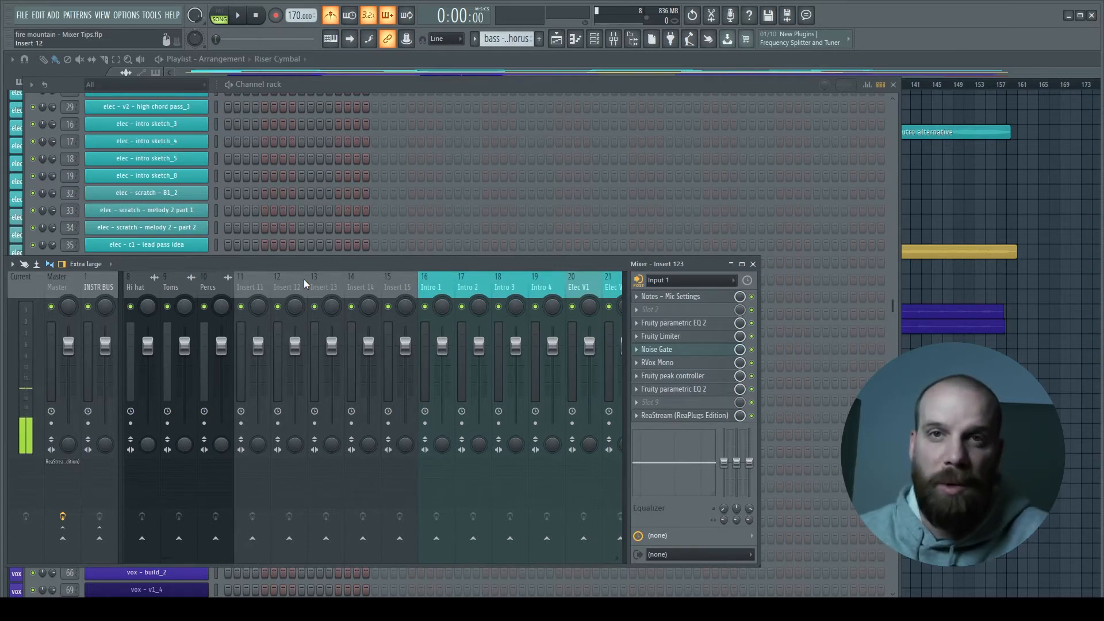
Route the Reese Bass - Render channel to the empty mixer track 12, linking its name and color.
left_click(333, 108)
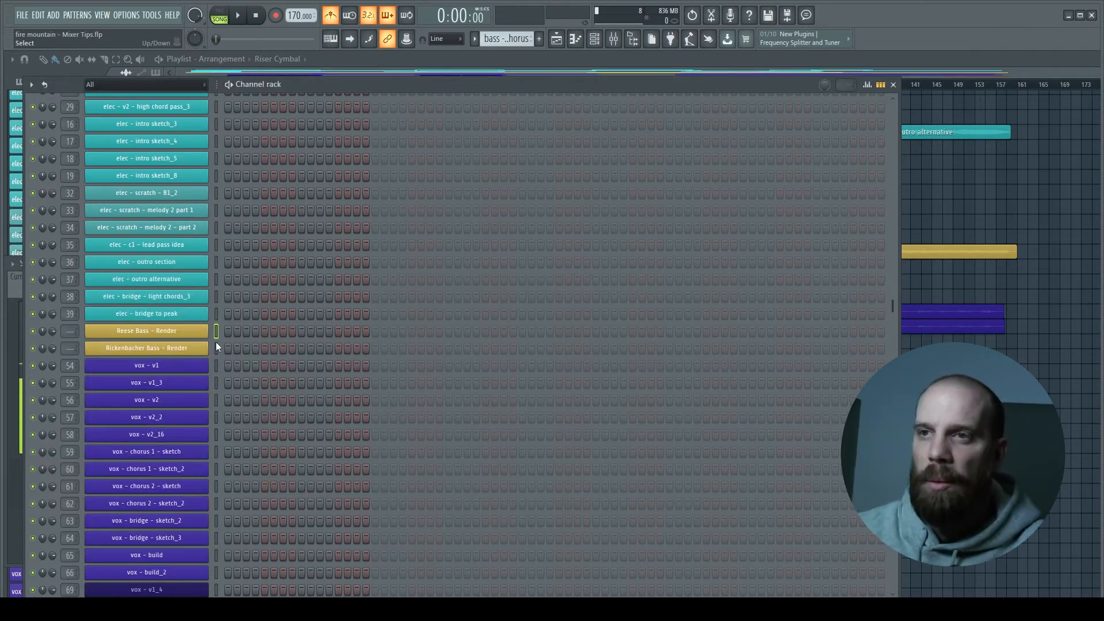
scroll(215, 342, "down", 4)
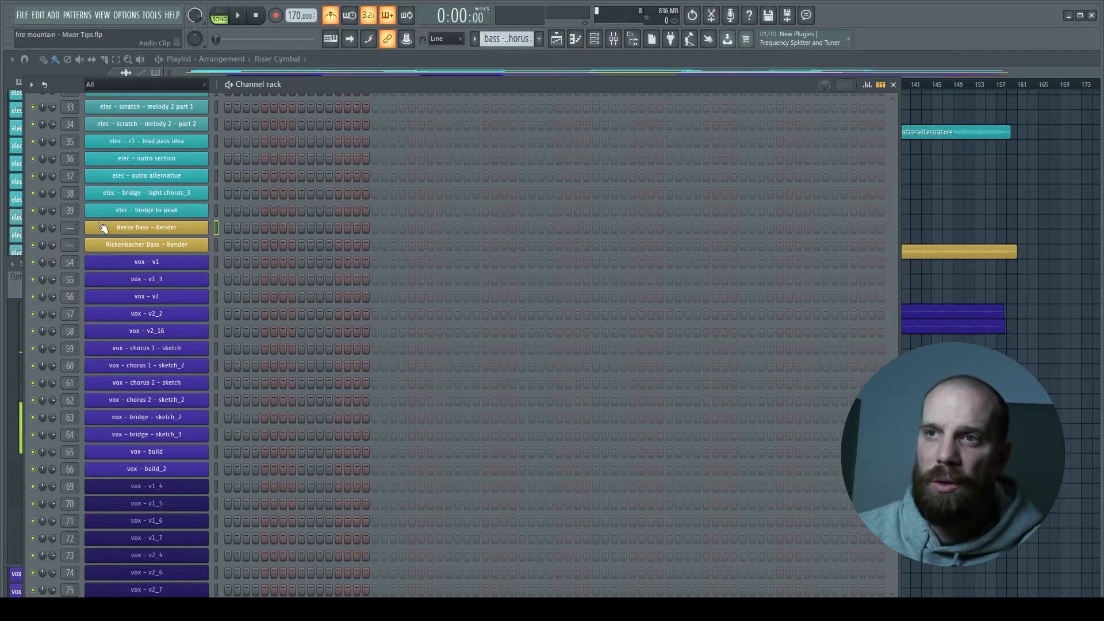
double_click(217, 225)
left_click(216, 227)
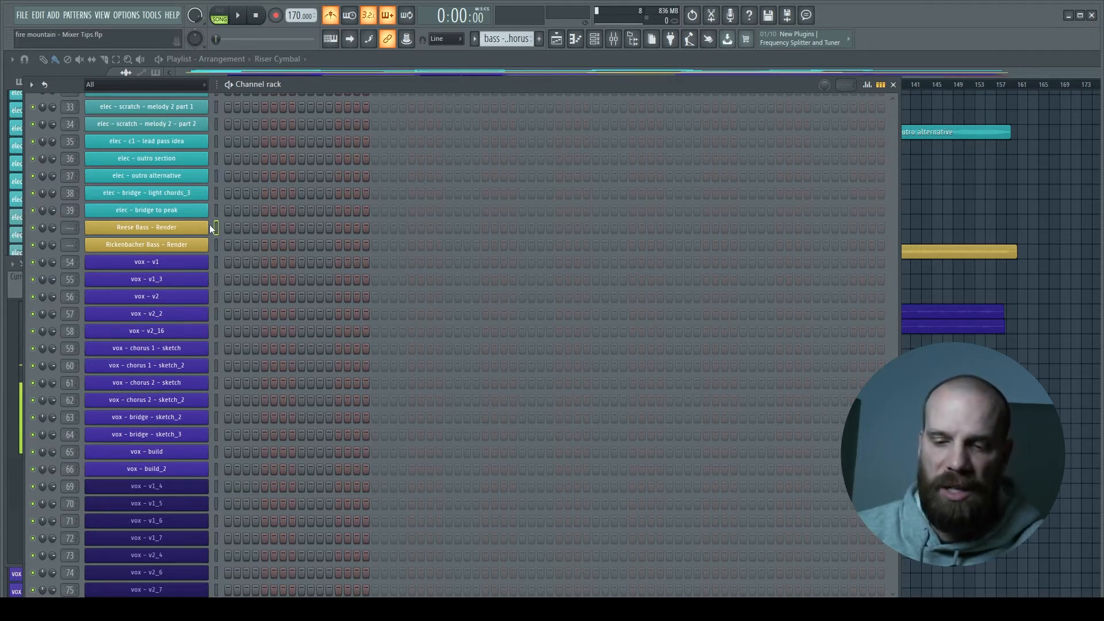
key("F9")
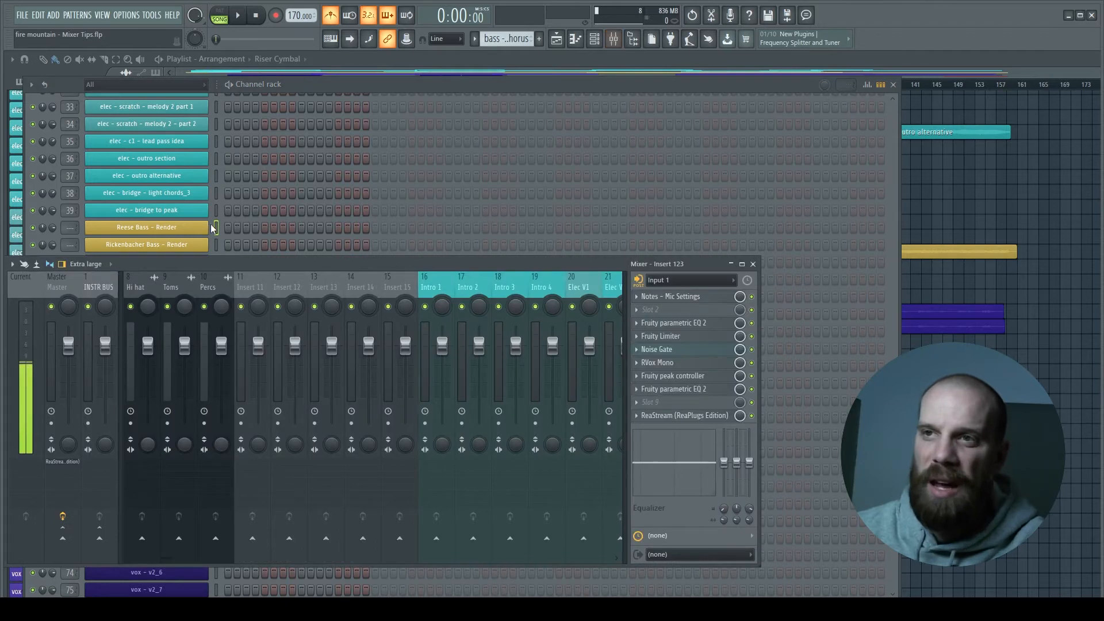
left_click(287, 284)
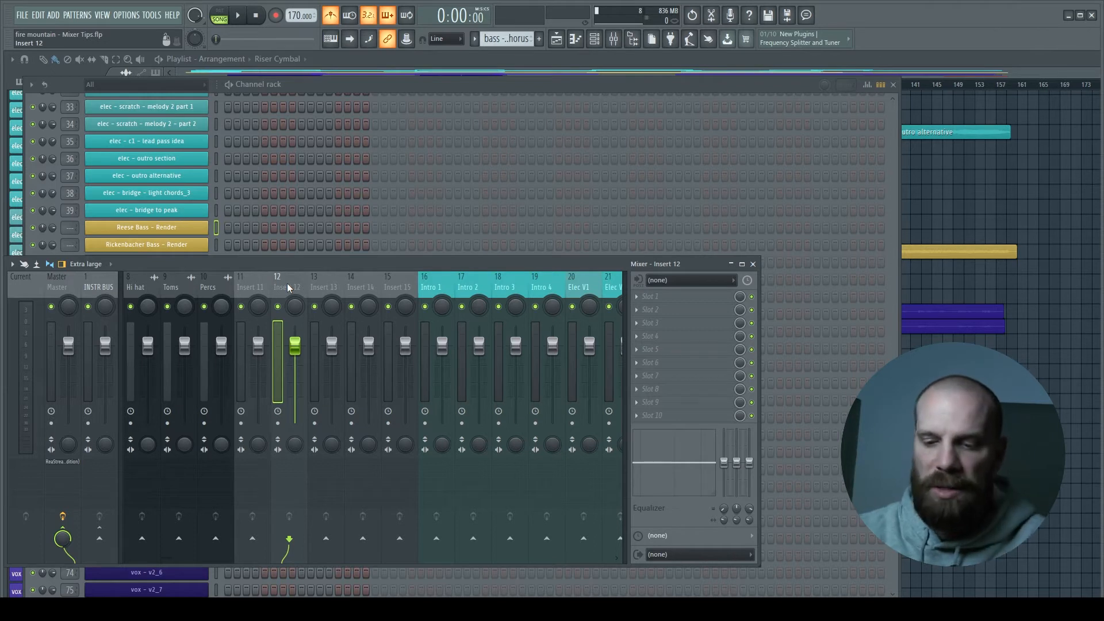
key("ctrl+l")
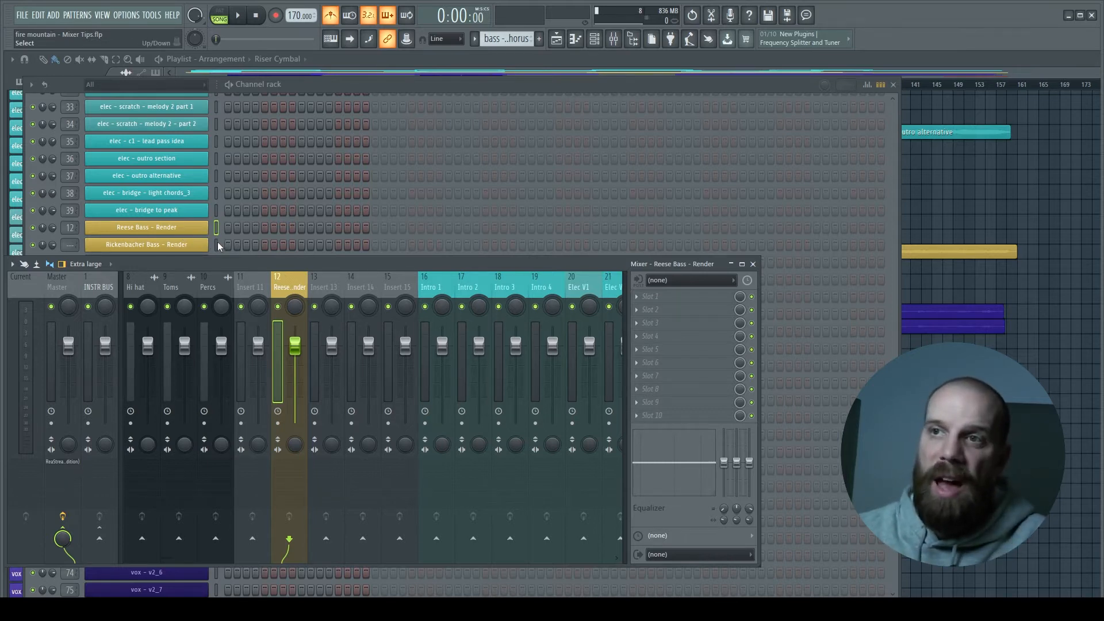
Add the Rickenbacher Bass - Render channel to the selection and route both bass channels to consecutive mixer tracks starting at 12.
key("F9")
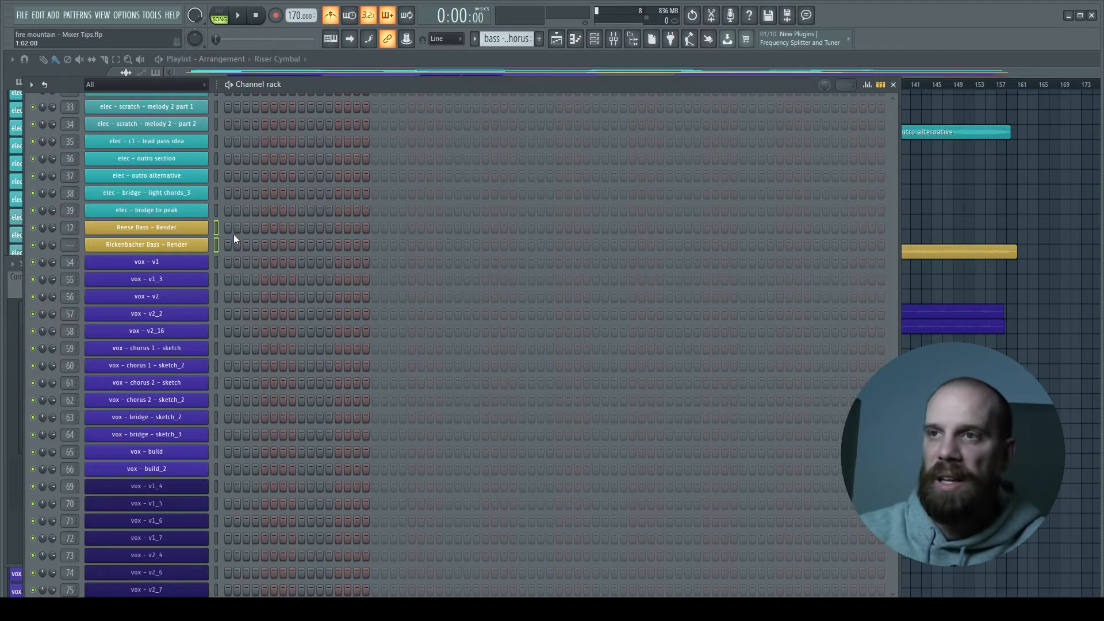
key("F9")
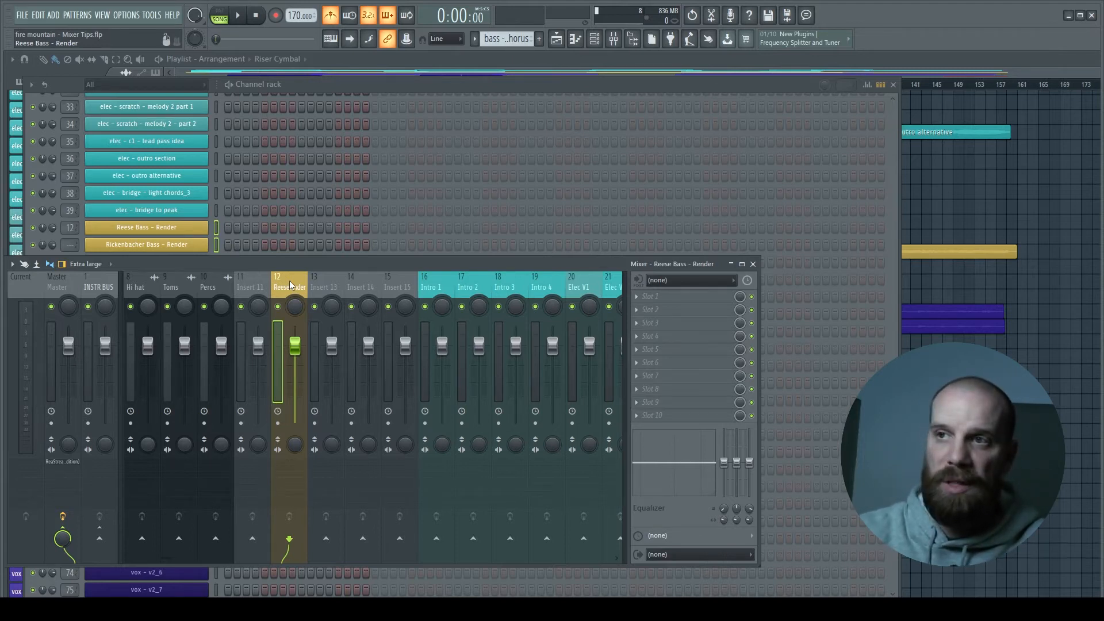
key("ctrl+l")
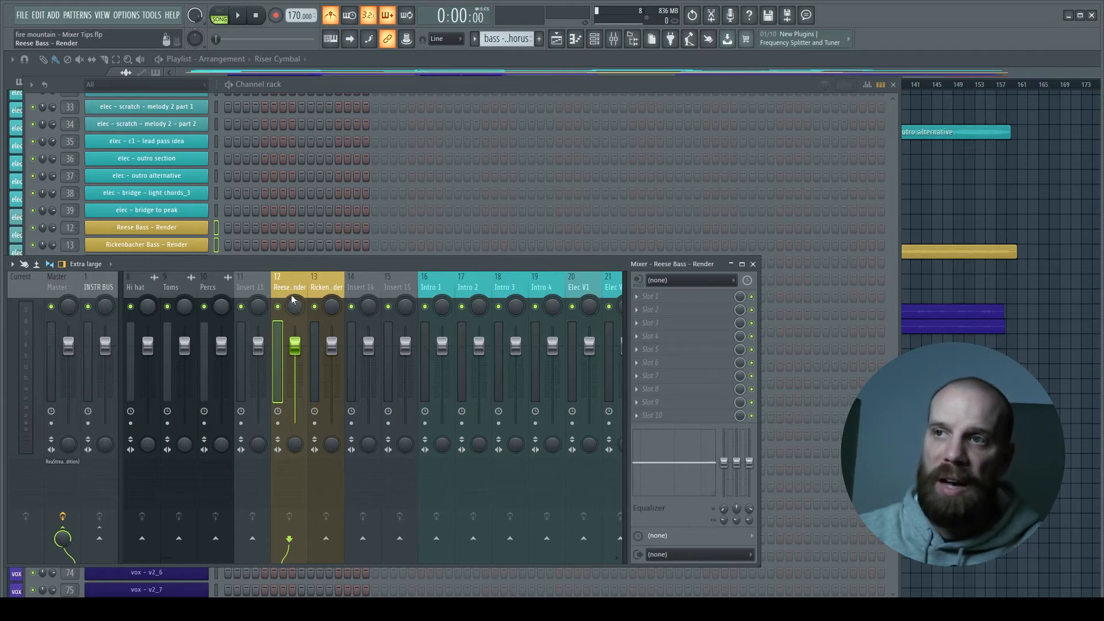
Select the two bass mixer tracks together and lower the Rickenbacher Bass track's volume to about -4.1 dB.
scroll(205, 233, "down", 3)
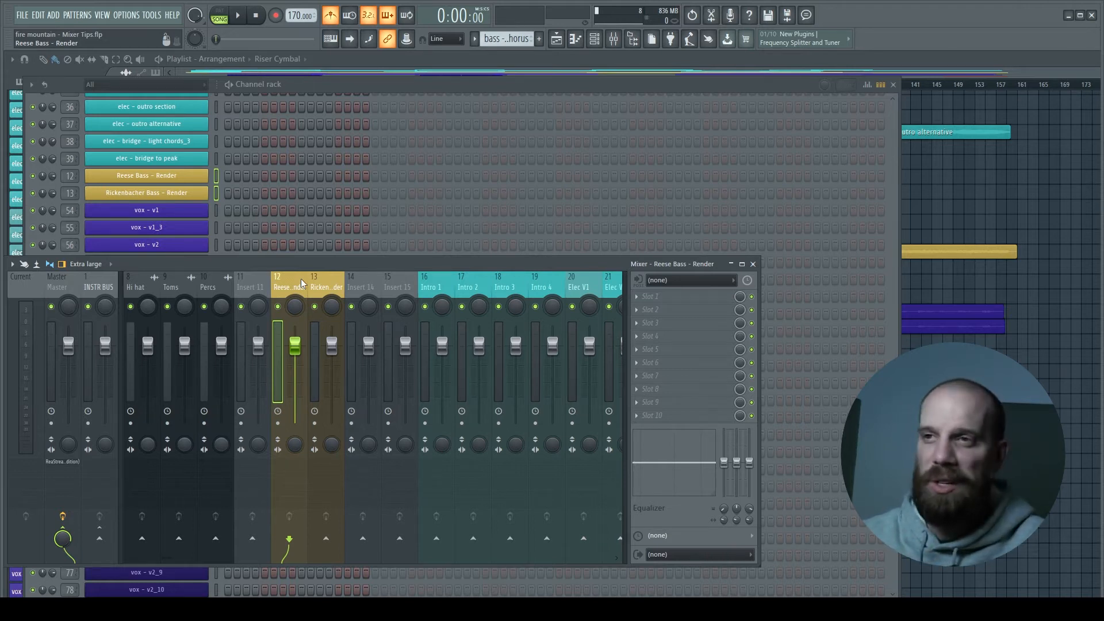
left_click(358, 287)
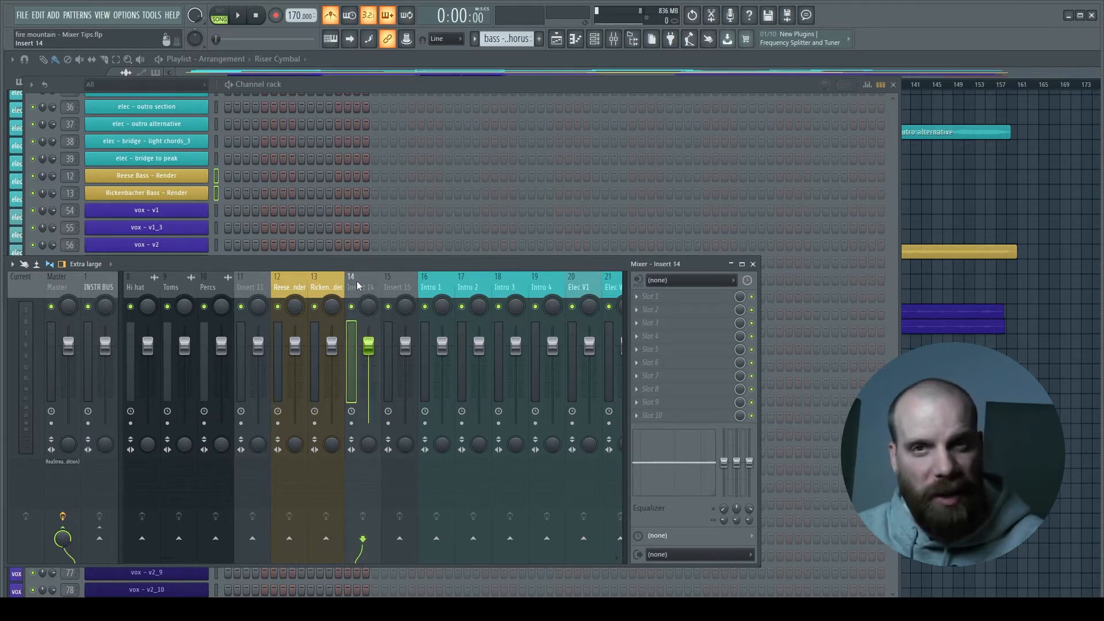
left_click(291, 282)
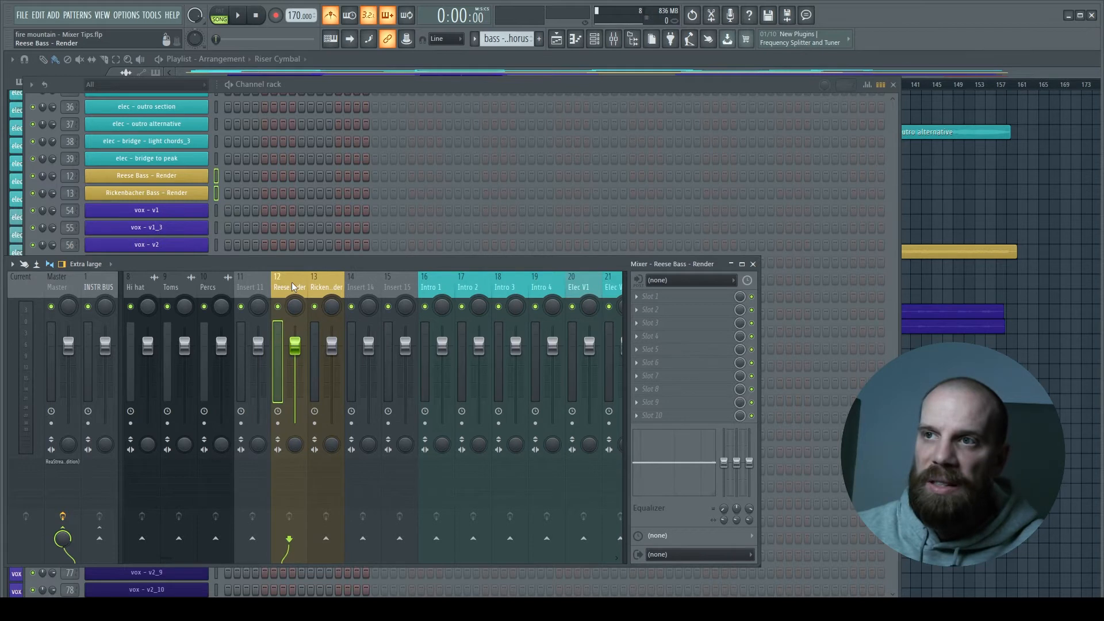
left_click(326, 288, "ctrl")
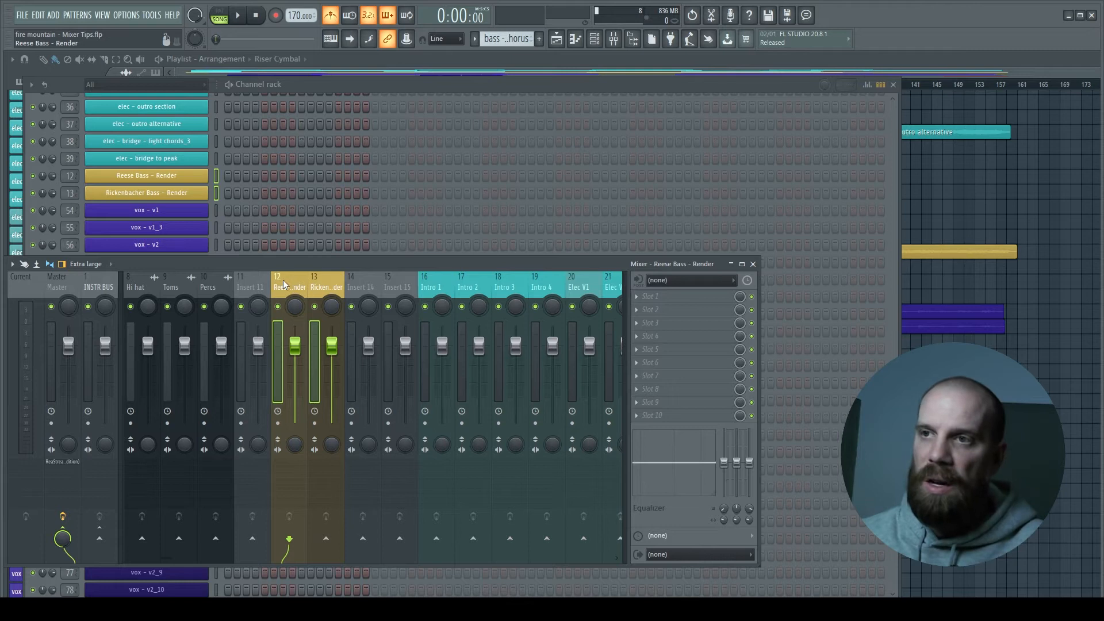
left_click_drag(294, 346, 332, 360)
Try selecting both bass mixer tracks again and return the Rickenbacher Bass track's volume to 0.0 dB.
left_click(322, 287)
left_click(292, 288, "ctrl+shift")
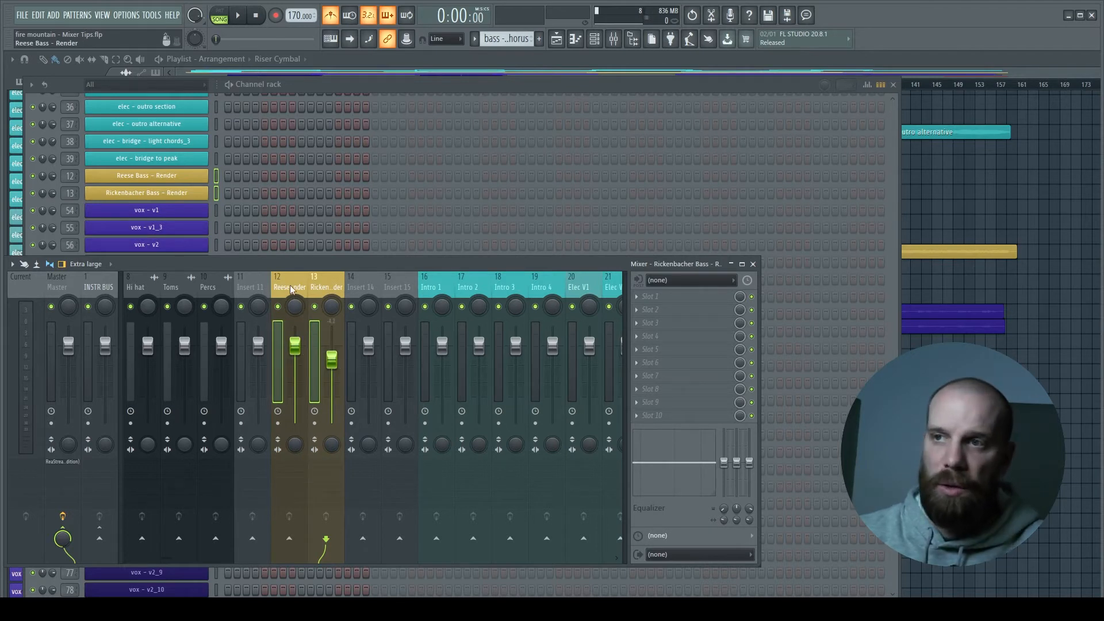
mouse_move(300, 350)
left_mouse_down()
mouse_move(299, 363)
mouse_move(299, 349)
left_mouse_up()
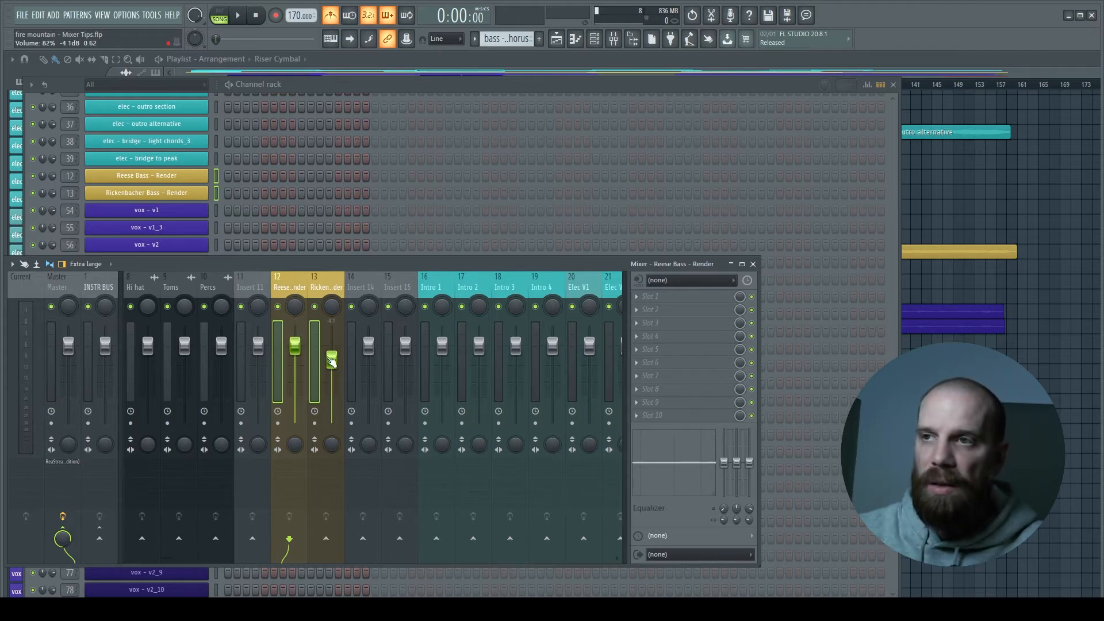
left_click(332, 359)
left_click_drag(336, 356, 335, 345)
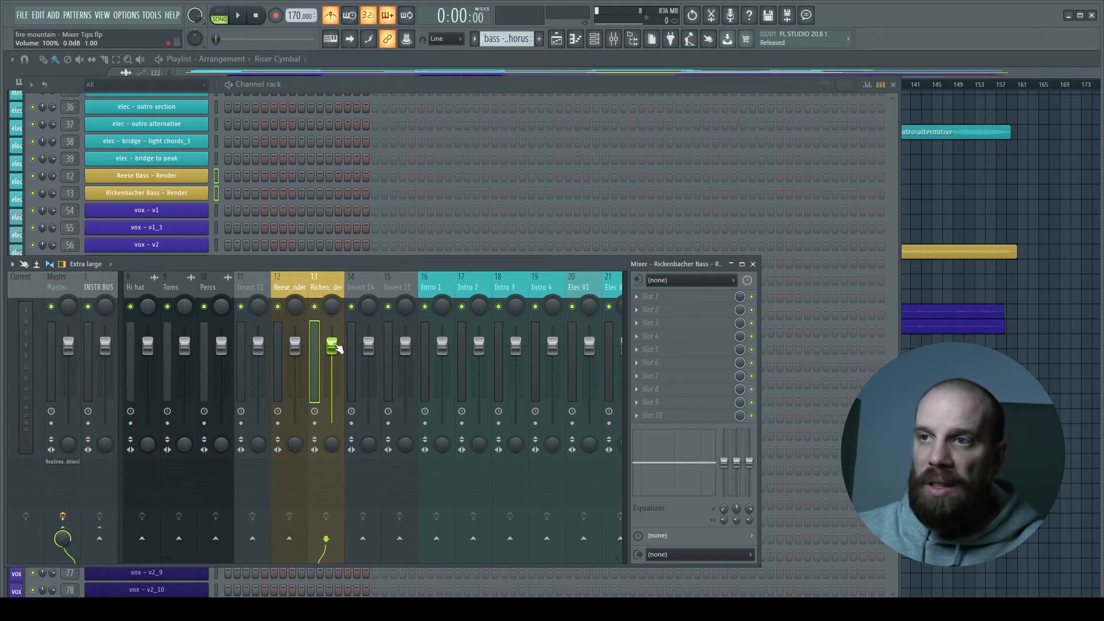
Select the Reese Bass and Rickenbacher Bass mixer tracks and route both only to mixer track 14.
left_click(292, 285, "ctrl+shift")
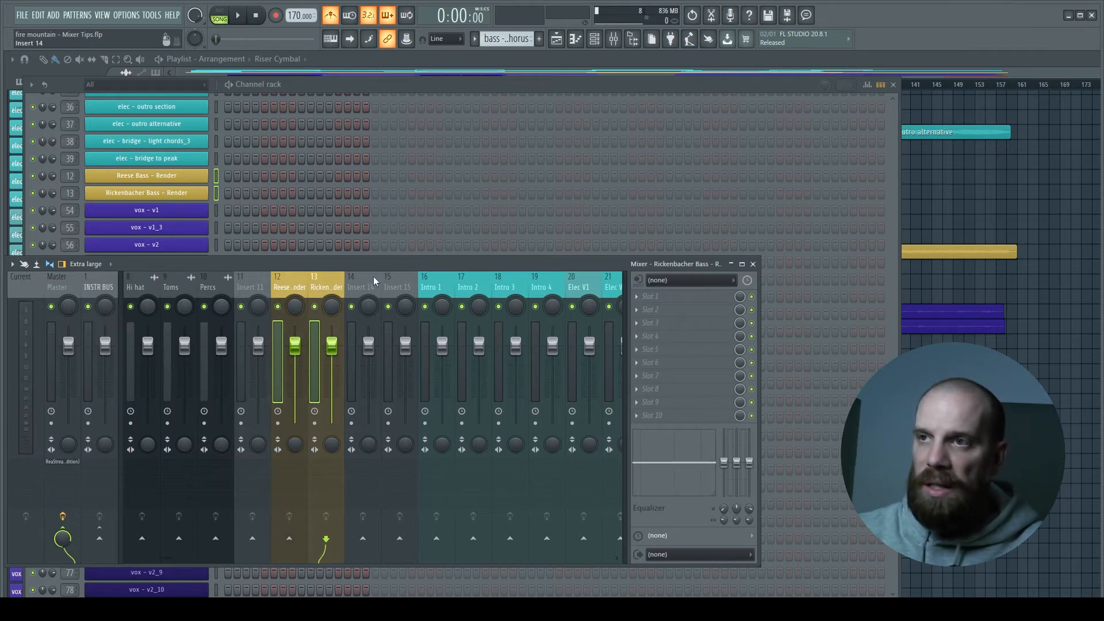
right_click(362, 539)
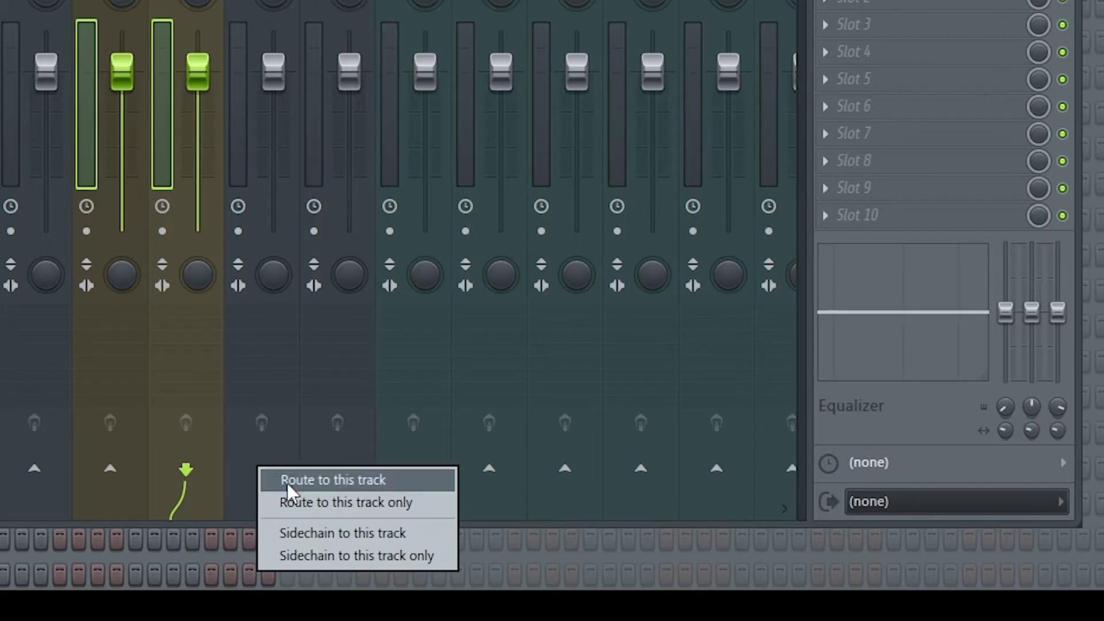
left_click(301, 502)
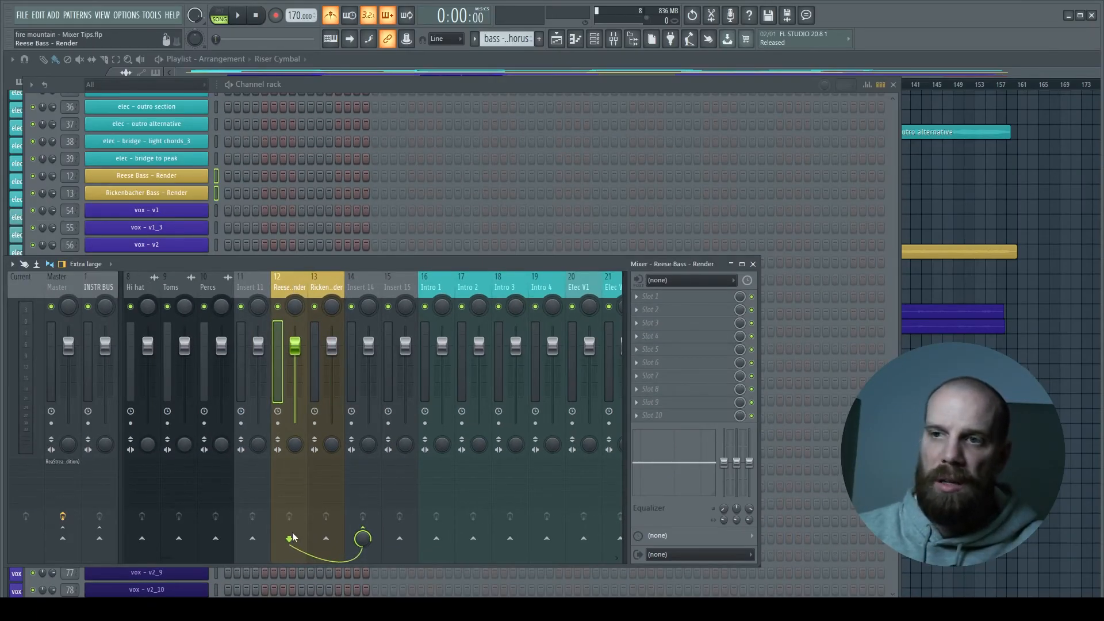
Name mixer track 14 "Bass Bus".
left_click(361, 290)
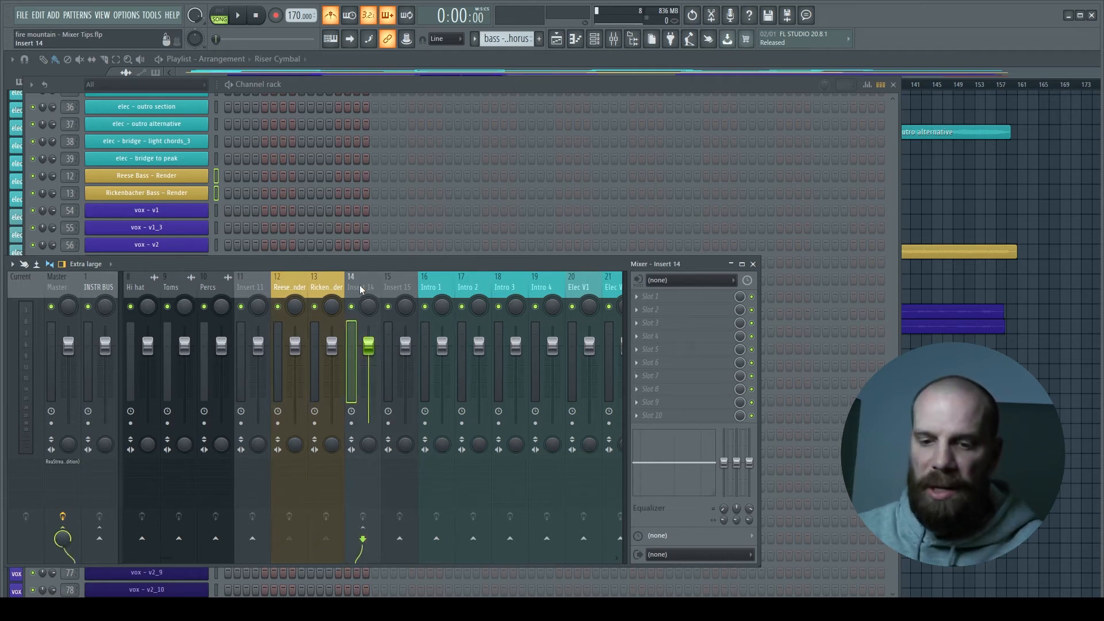
double_click(362, 290)
type("Bass Bus")
Give the Bass Bus track a light yellow-green color that differs from the gold bass tracks.
left_click(363, 290)
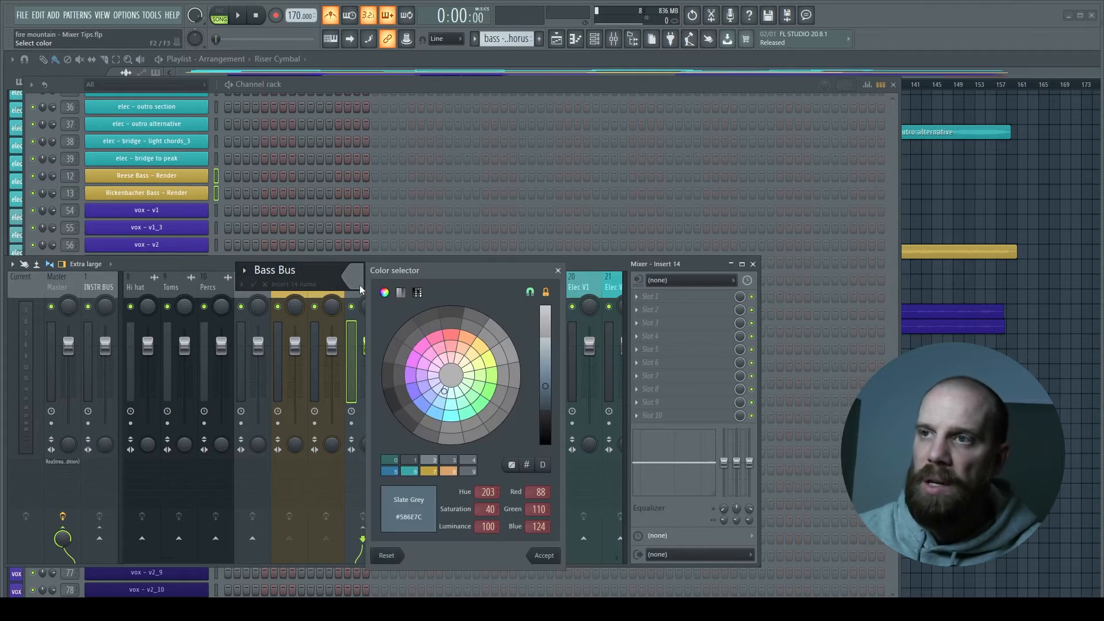
left_click(480, 365)
left_click_drag(545, 386, 551, 355)
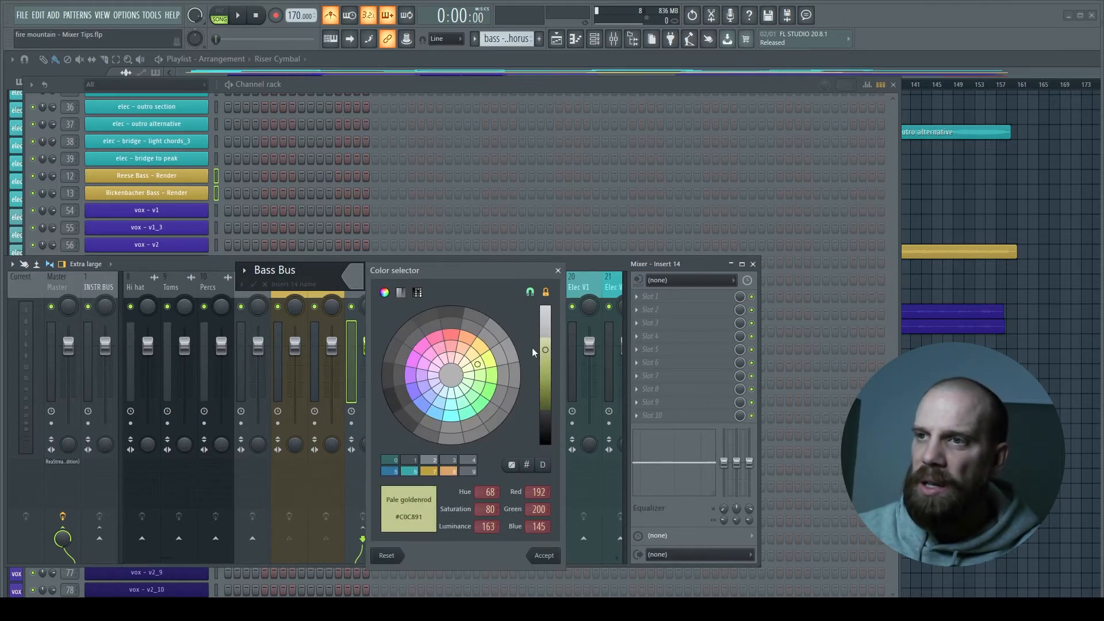
left_click(489, 360)
key("Return")
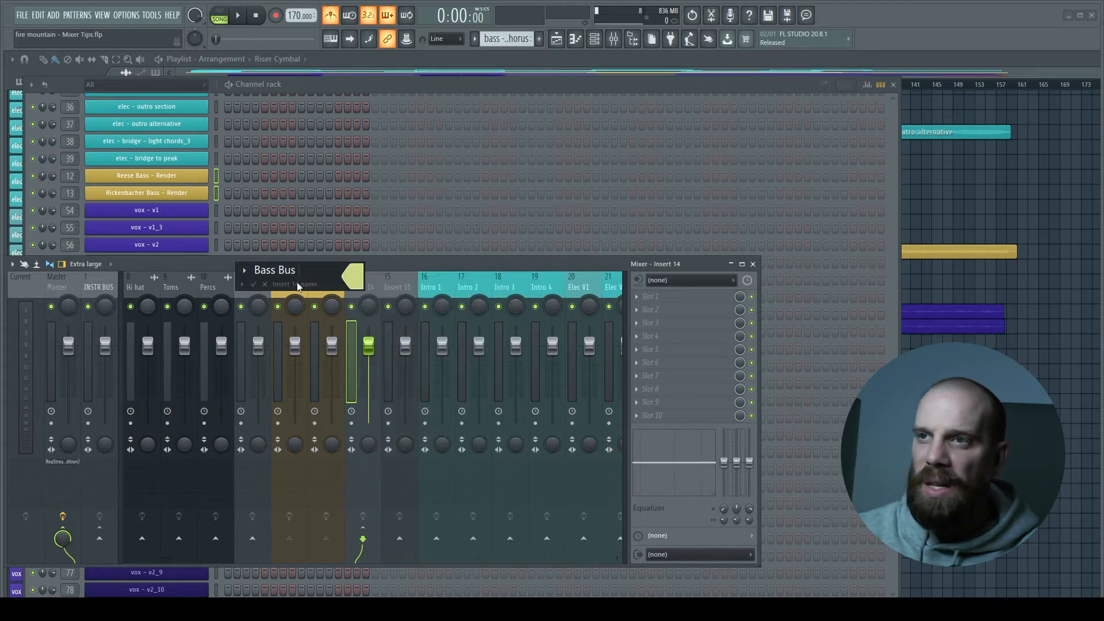
Assign a track routing icon to the Bass Bus track and apply its new name and color.
left_click(246, 270)
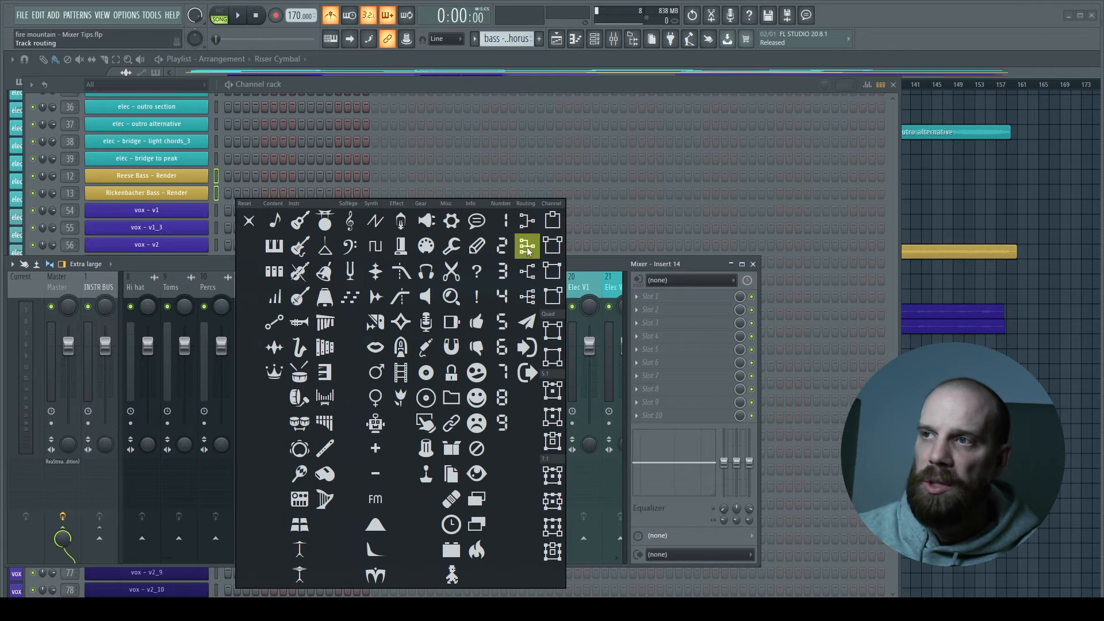
left_click(525, 224)
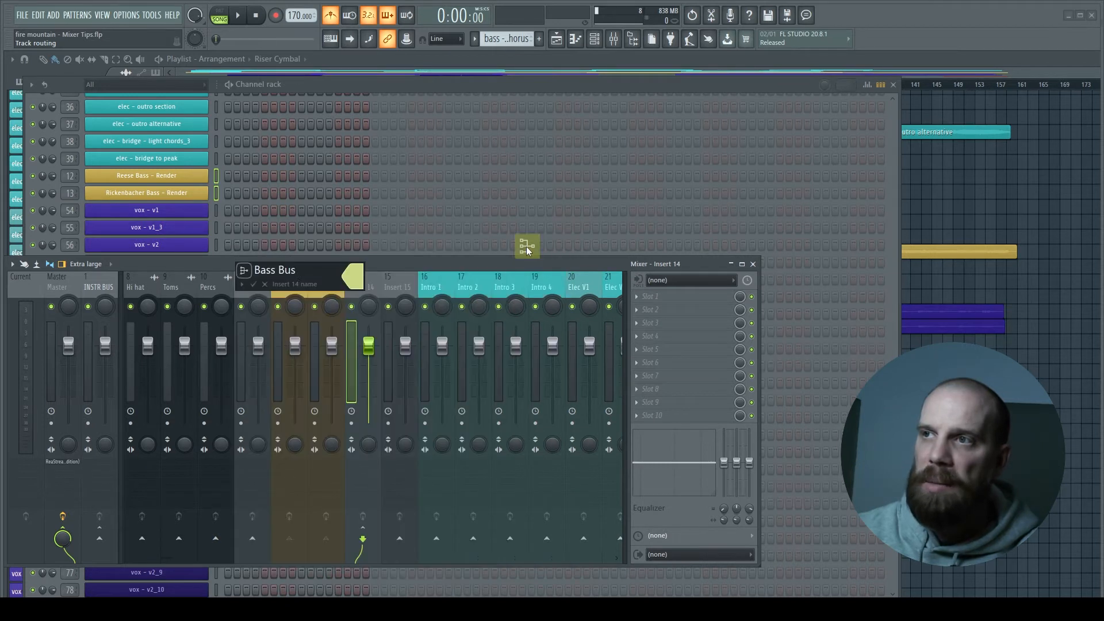
key("Return")
Check the signal routing of the Reese Bass, Rickenbacher Bass, Bass Bus and Master mixer tracks.
left_click(294, 284)
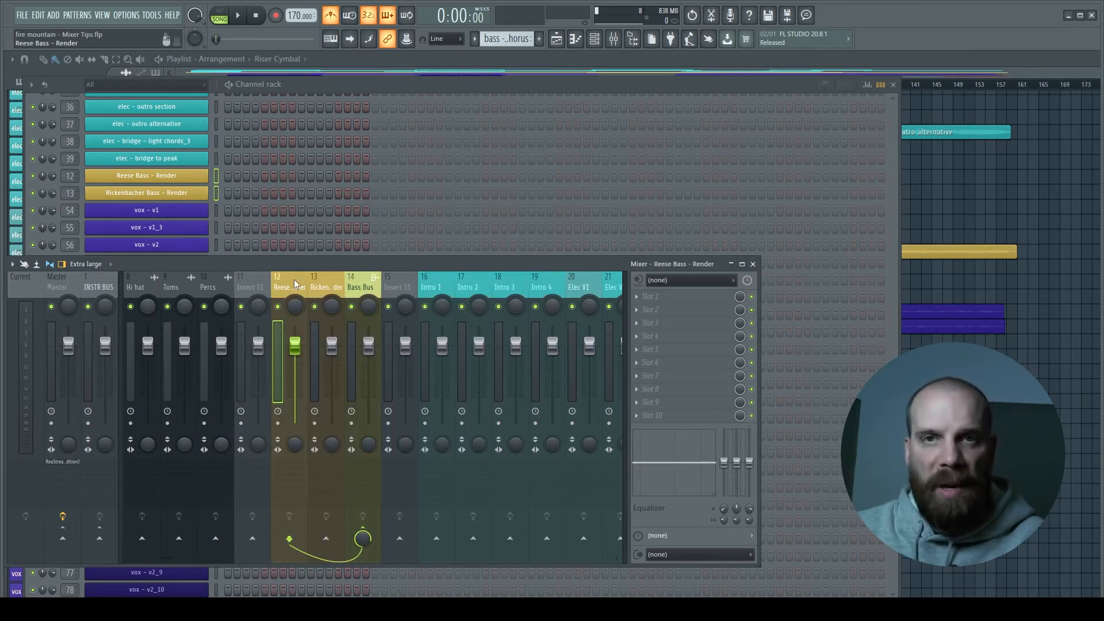
left_click(320, 283)
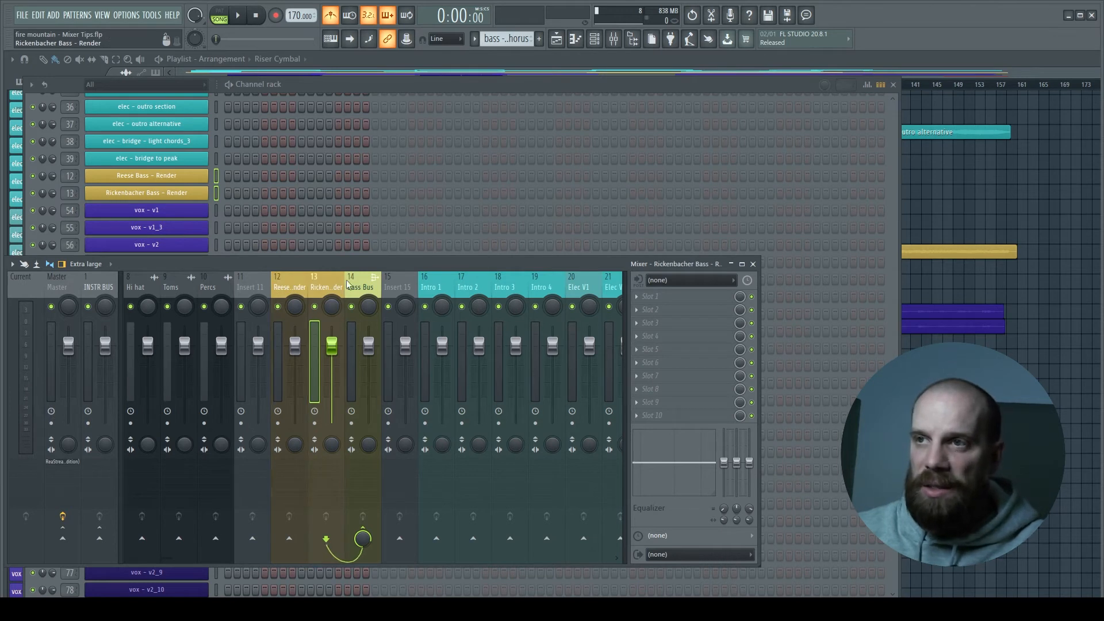
left_click(364, 281)
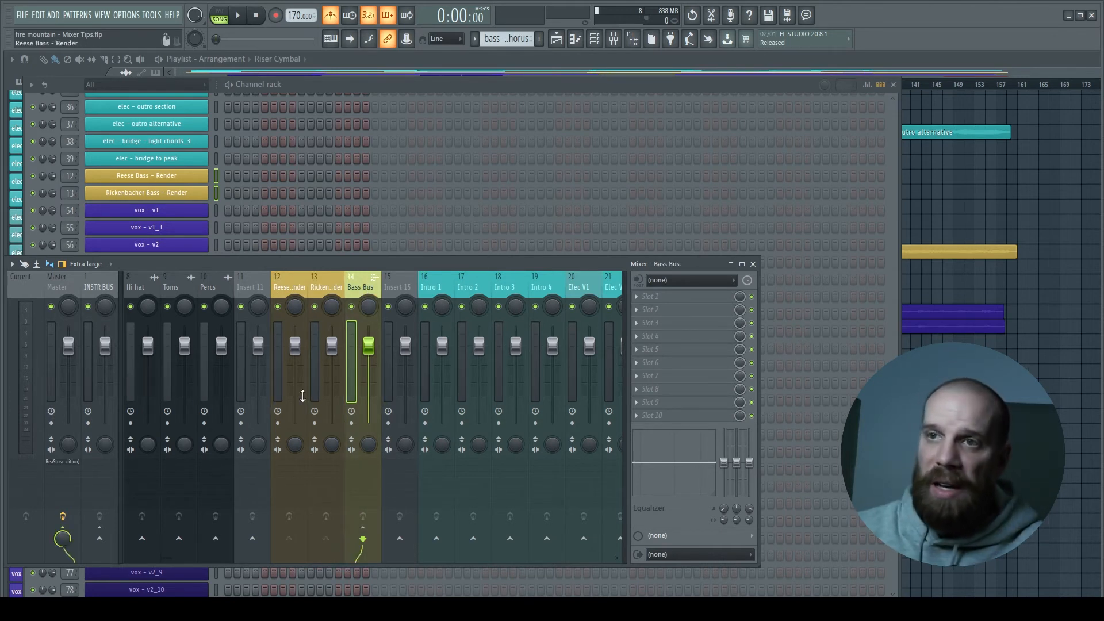
left_click(64, 282)
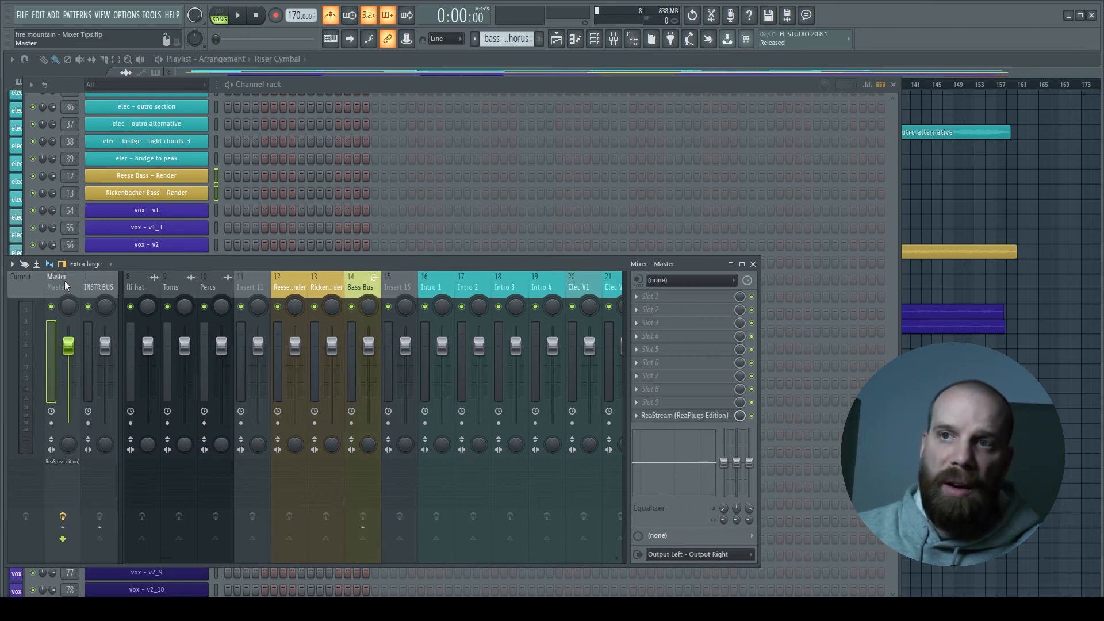
left_click(369, 285)
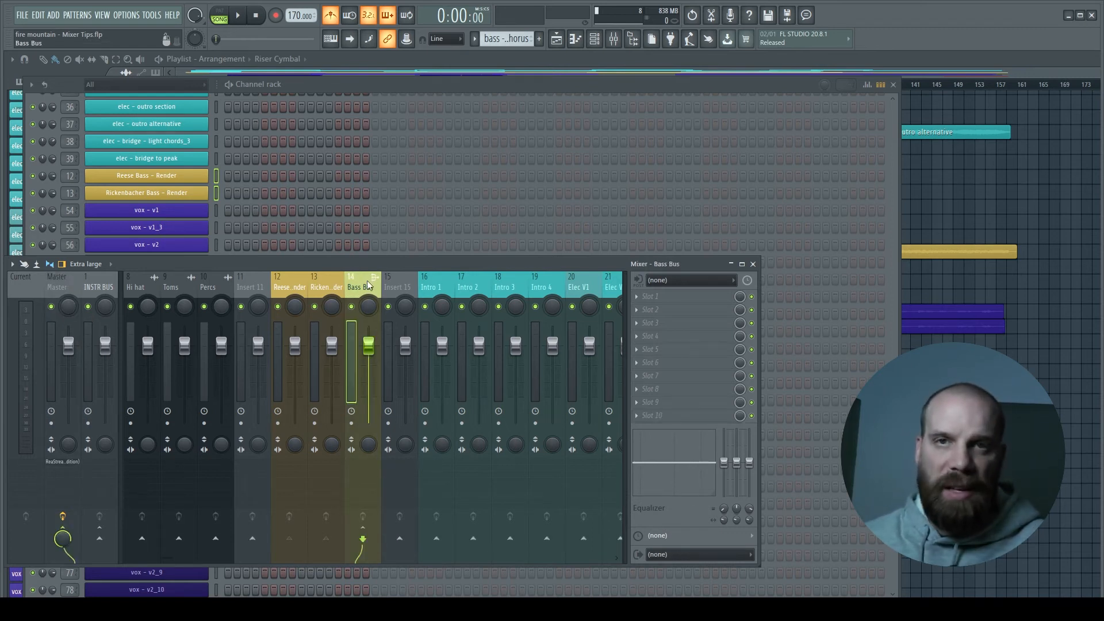
Load Fruity Parametric EQ 2 and Fruity Limiter into the first two effect slots of the Reese Bass mixer track.
left_click(293, 285)
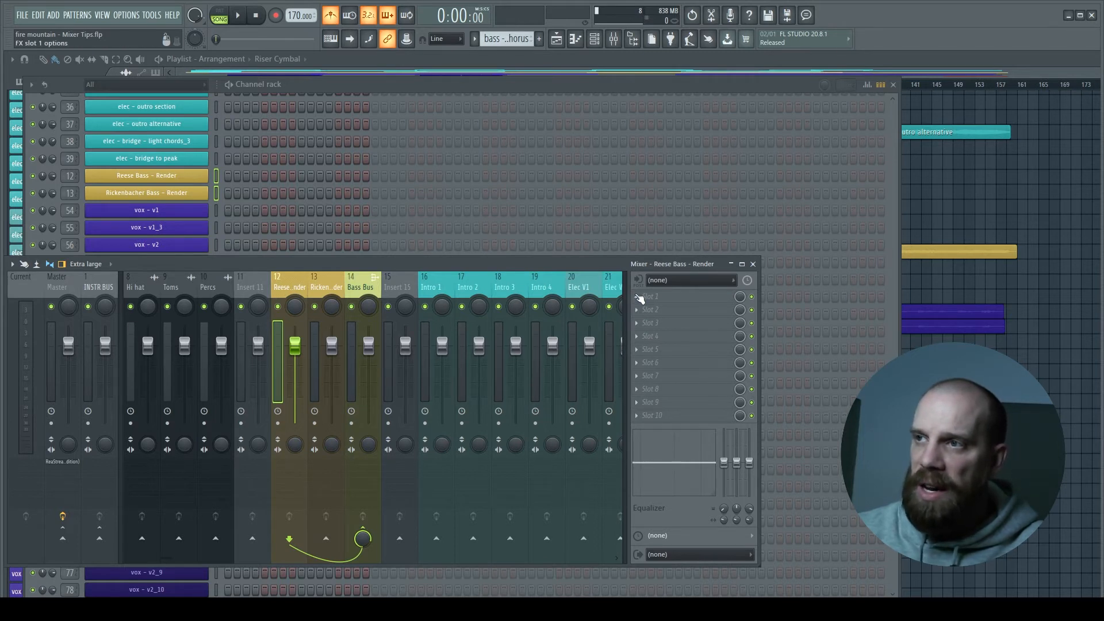
left_click(638, 297)
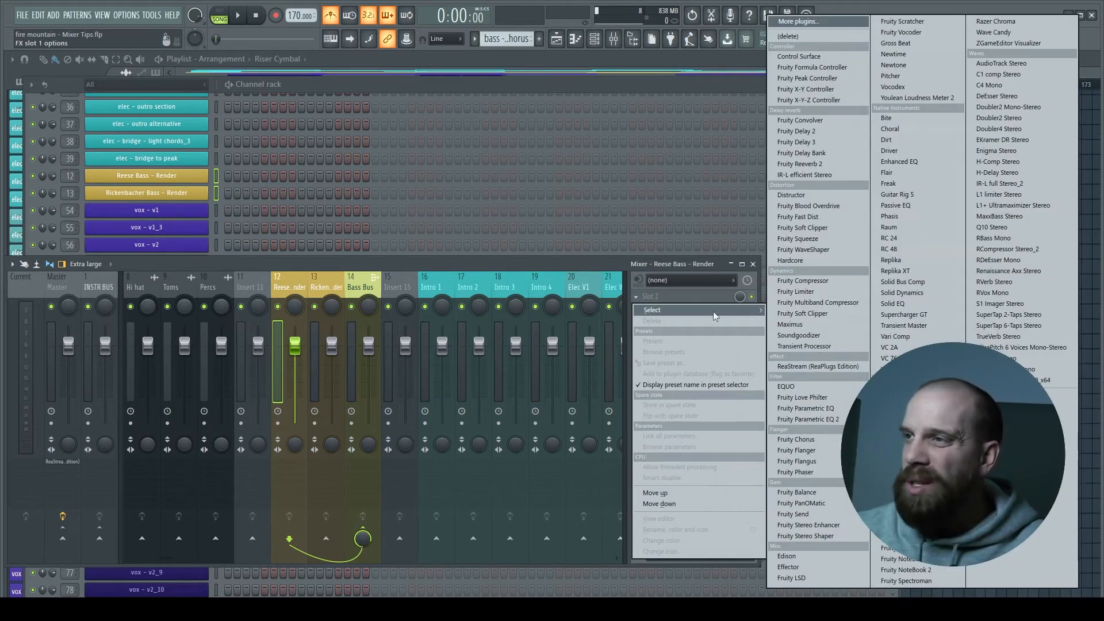
left_click(833, 418)
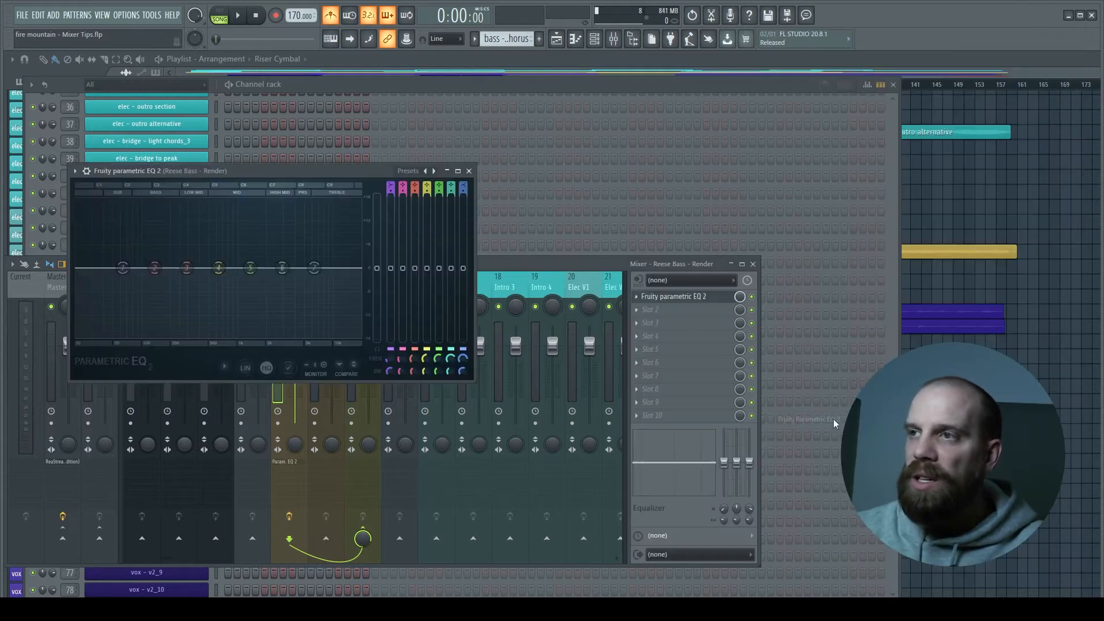
left_click(469, 171)
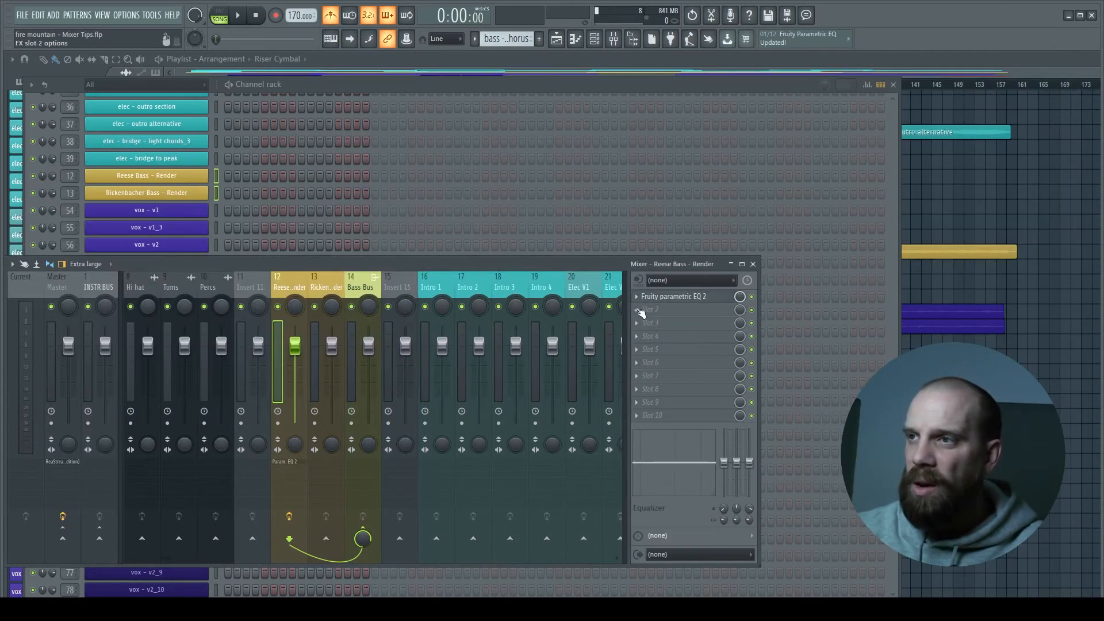
left_click(637, 310)
left_click(805, 292)
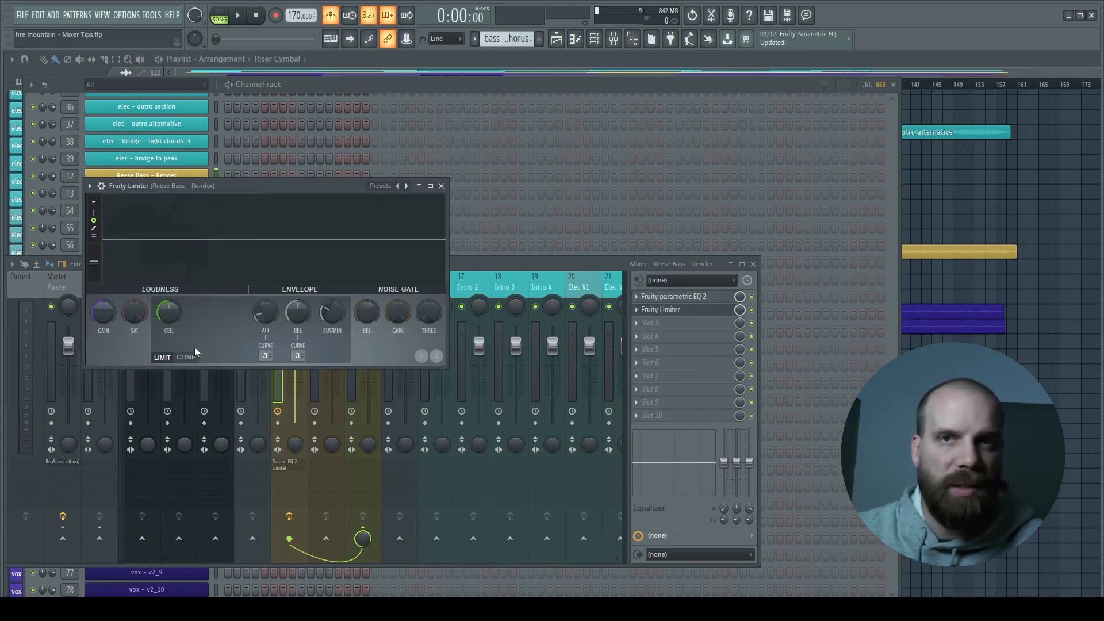
Switch the Reese Bass track's Fruity Limiter to compressor mode and close its window.
left_click(193, 357)
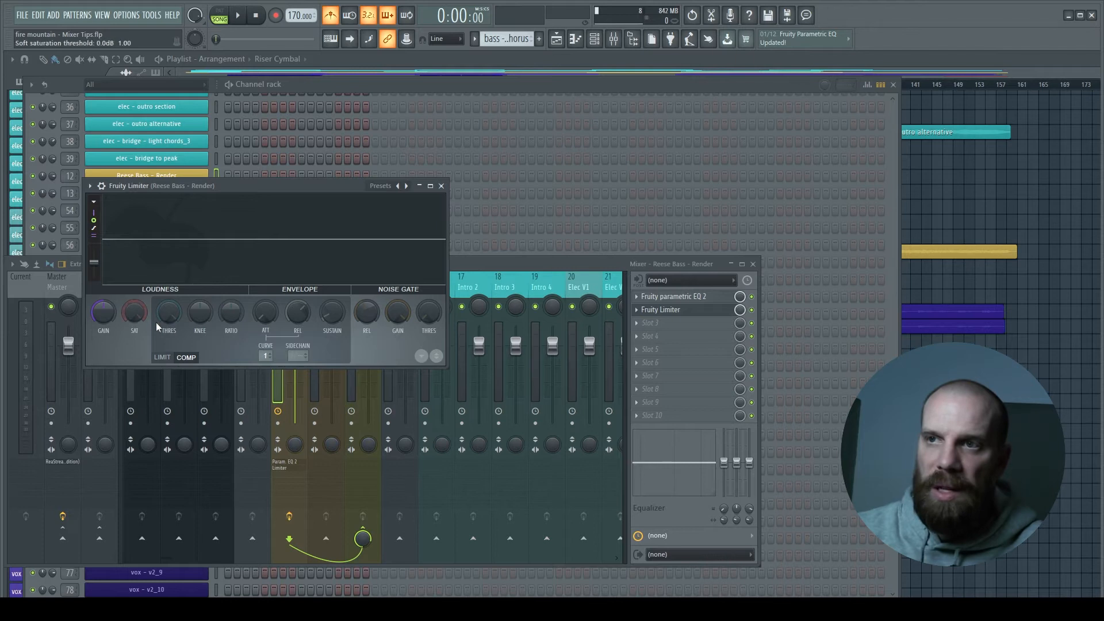
left_click(441, 185)
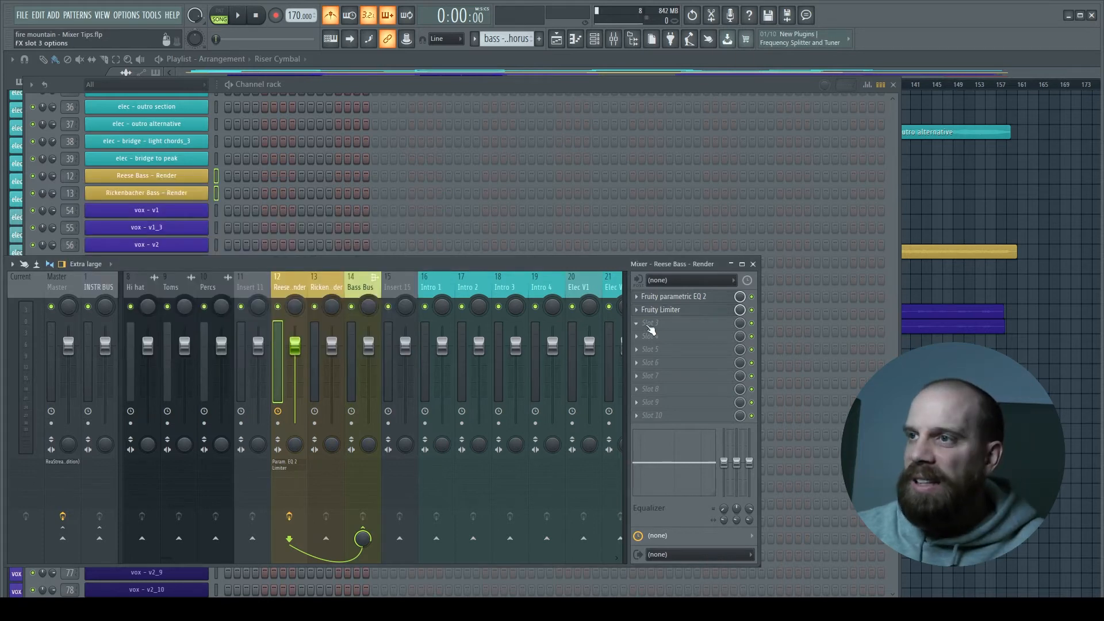
Load Distructor into the third effect slot of the Reese Bass track and lower its distortion pre-amp.
left_click(649, 323)
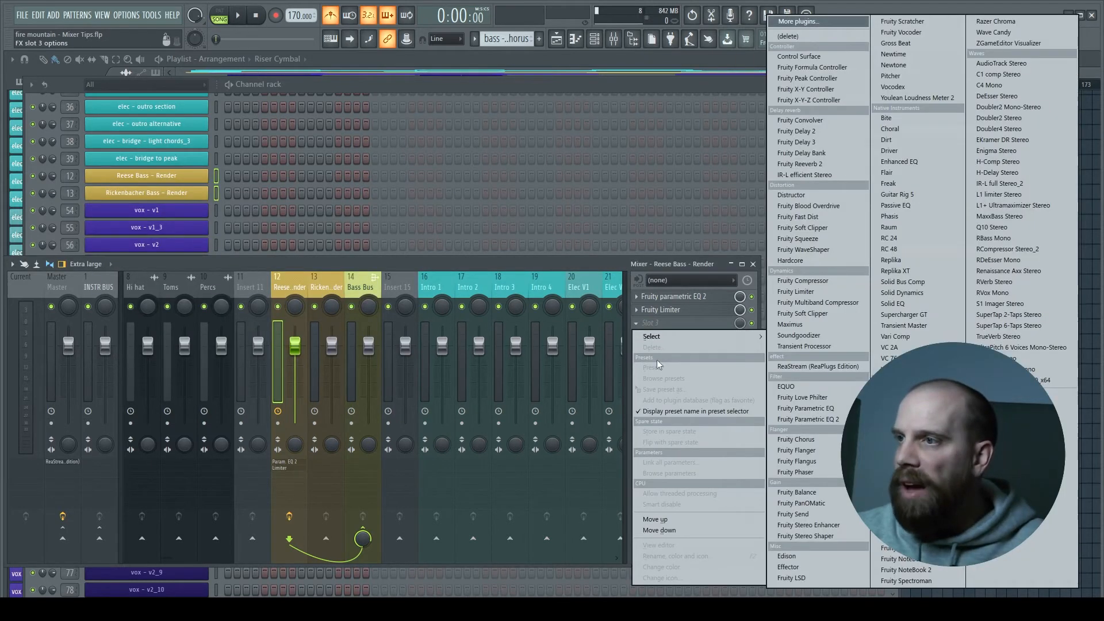
left_click(791, 195)
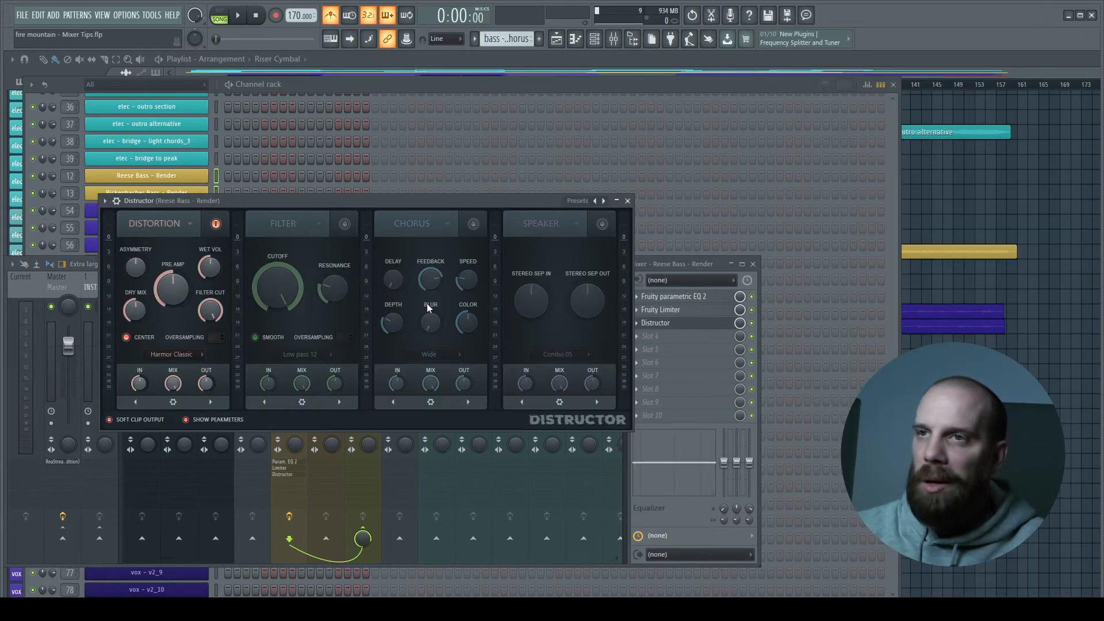
left_click_drag(173, 288, 174, 318)
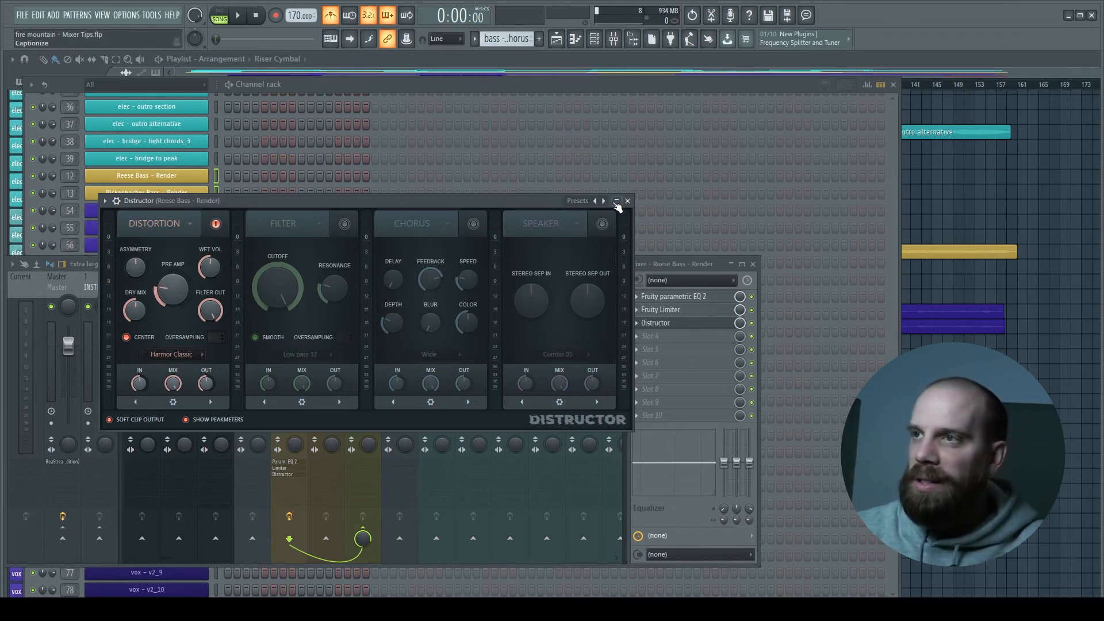
left_click(627, 200)
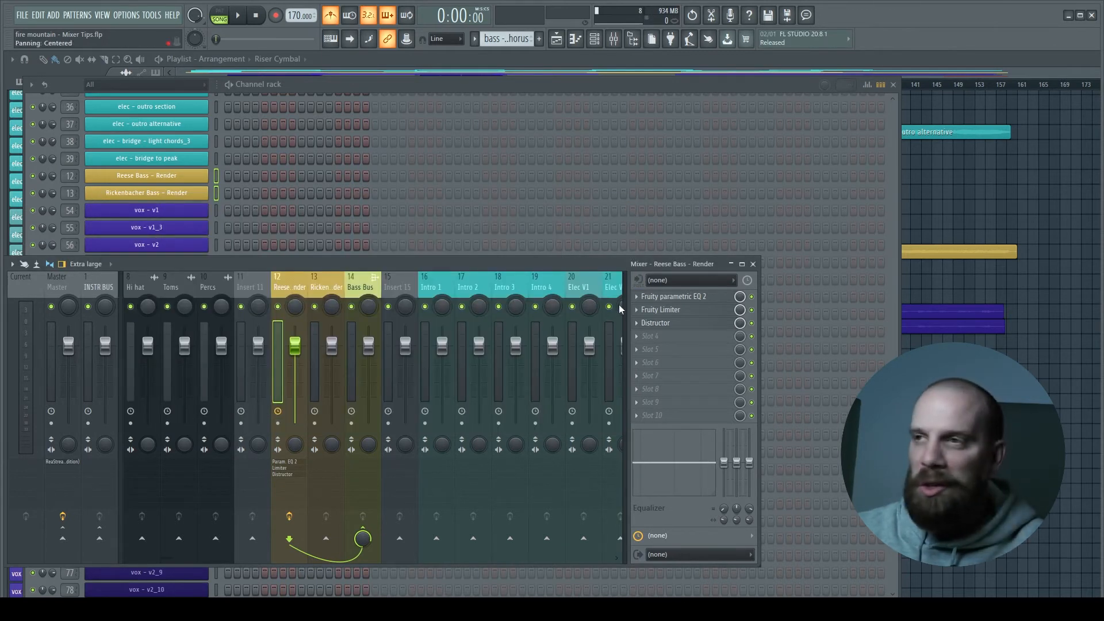
In the Reese Bass EQ, make band 7 a low pass at about 2.5 kHz and dip band 4 about 3.9 dB near 774 Hz.
left_click(688, 298)
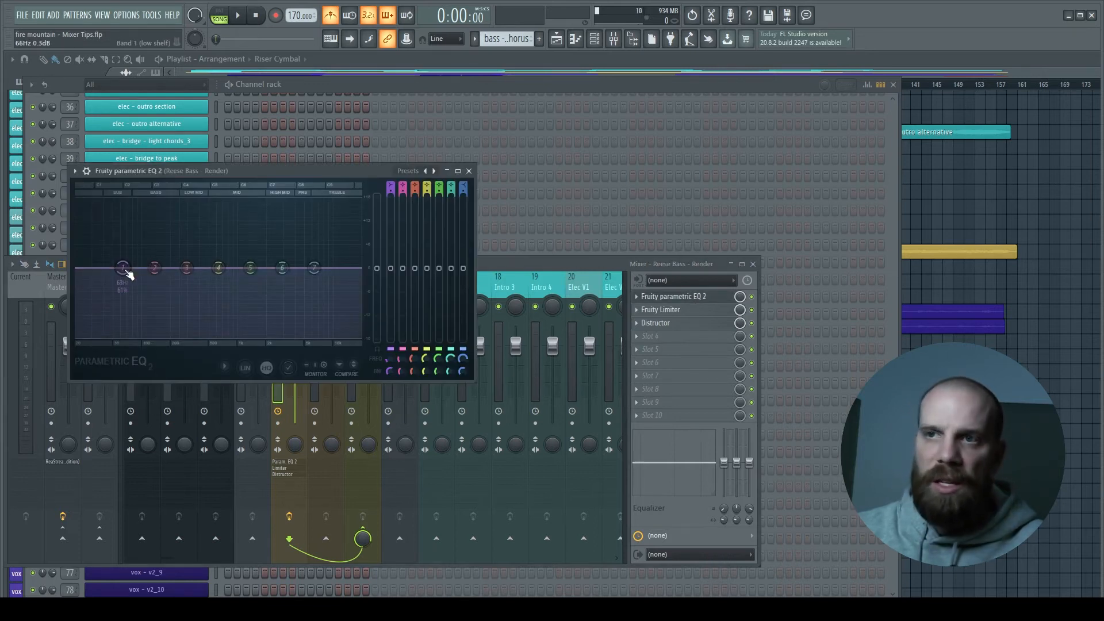
right_click(315, 270)
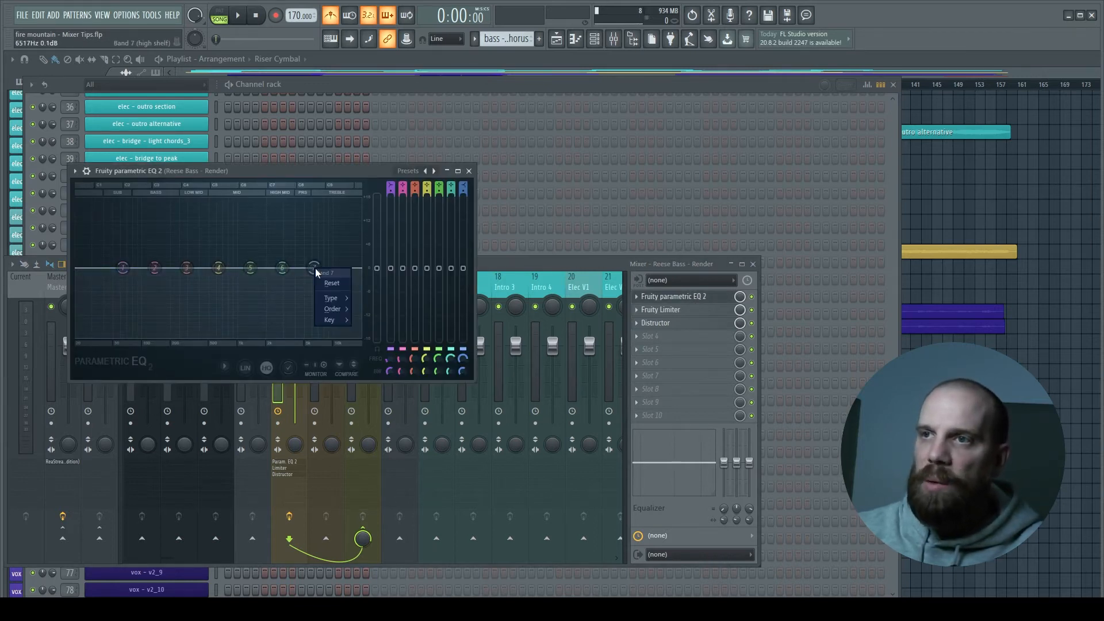
mouse_move(332, 298)
left_click(366, 307)
left_click_drag(315, 268, 286, 268)
left_click_drag(218, 268, 273, 270)
left_click_drag(286, 268, 276, 268)
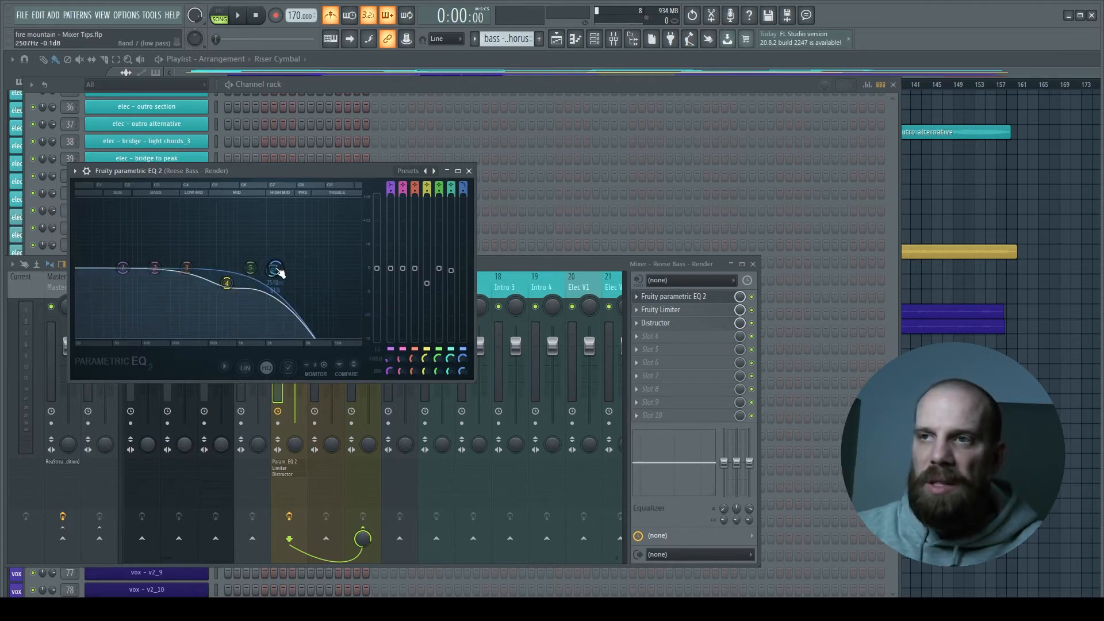
Copy the Reese Bass EQ preset onto the Rickenbacher Bass mixer track and place both EQ windows side by side.
left_click_drag(333, 170, 408, 60)
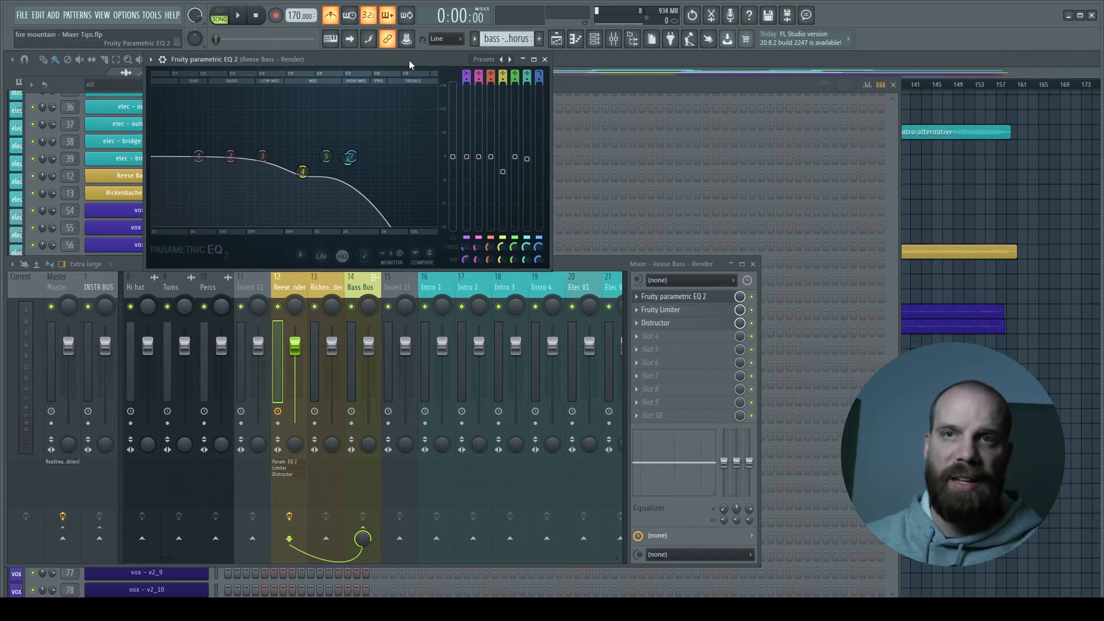
left_click(152, 59)
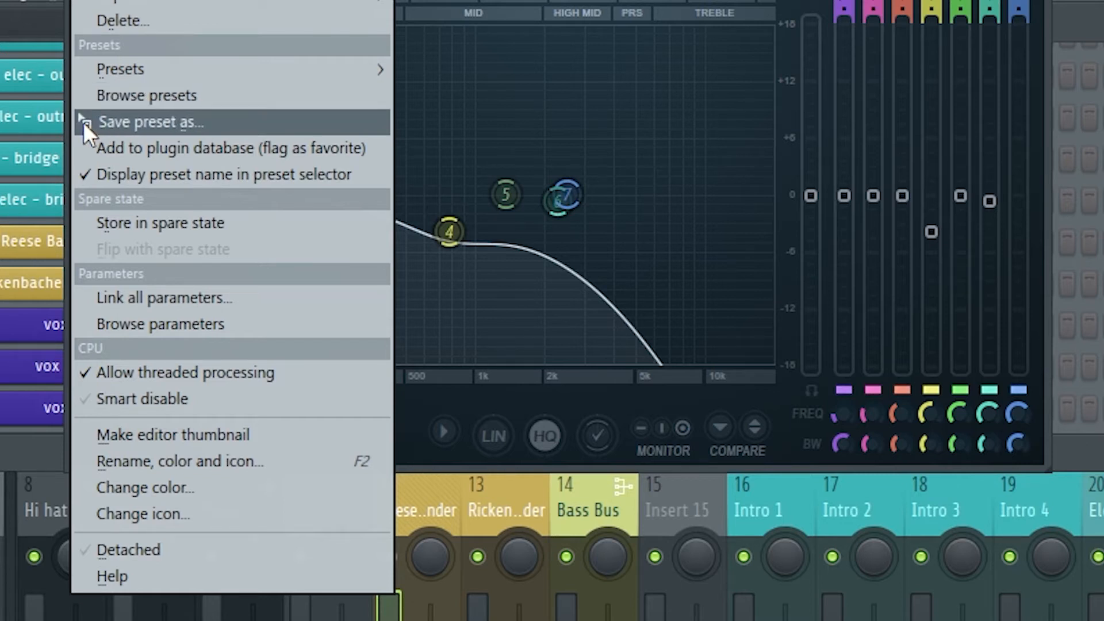
left_click_drag(83, 120, 316, 317)
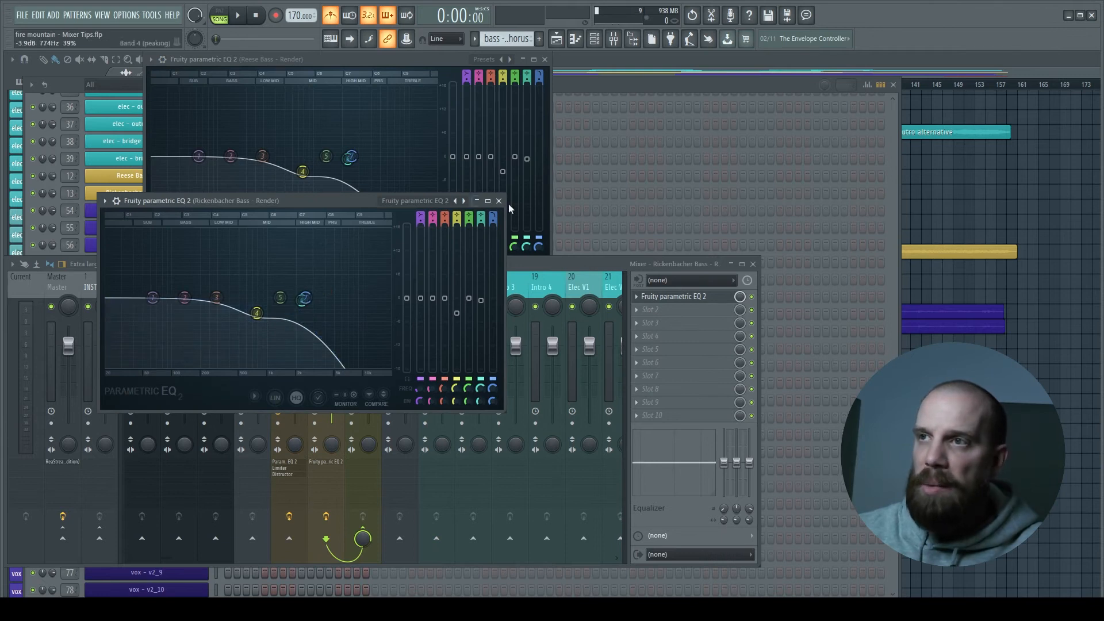
left_click_drag(303, 197, 733, 50)
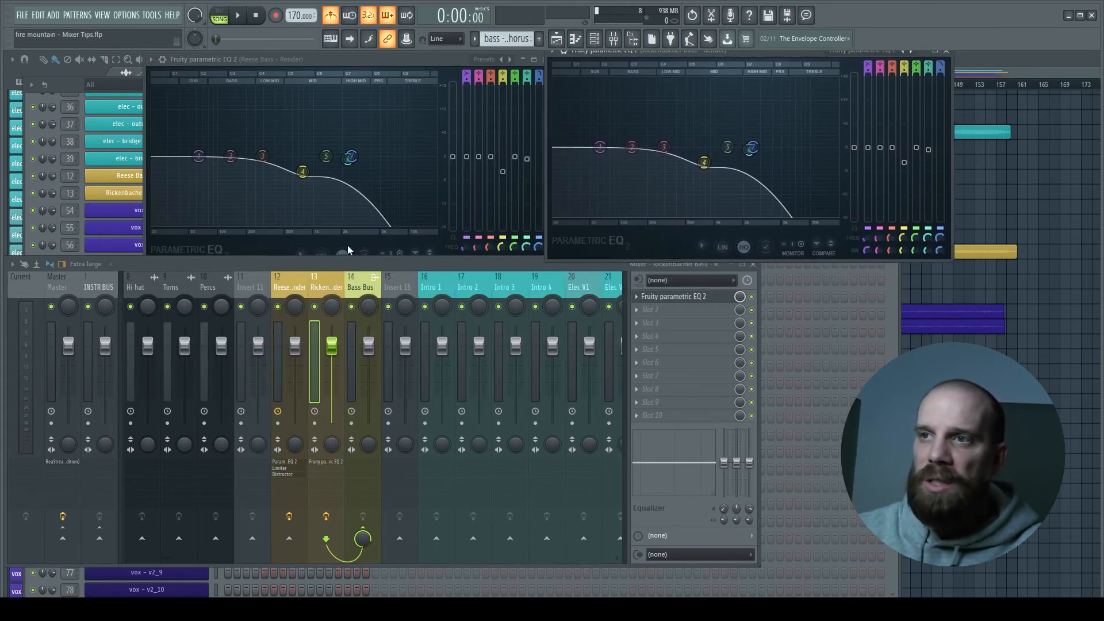
left_click(283, 290)
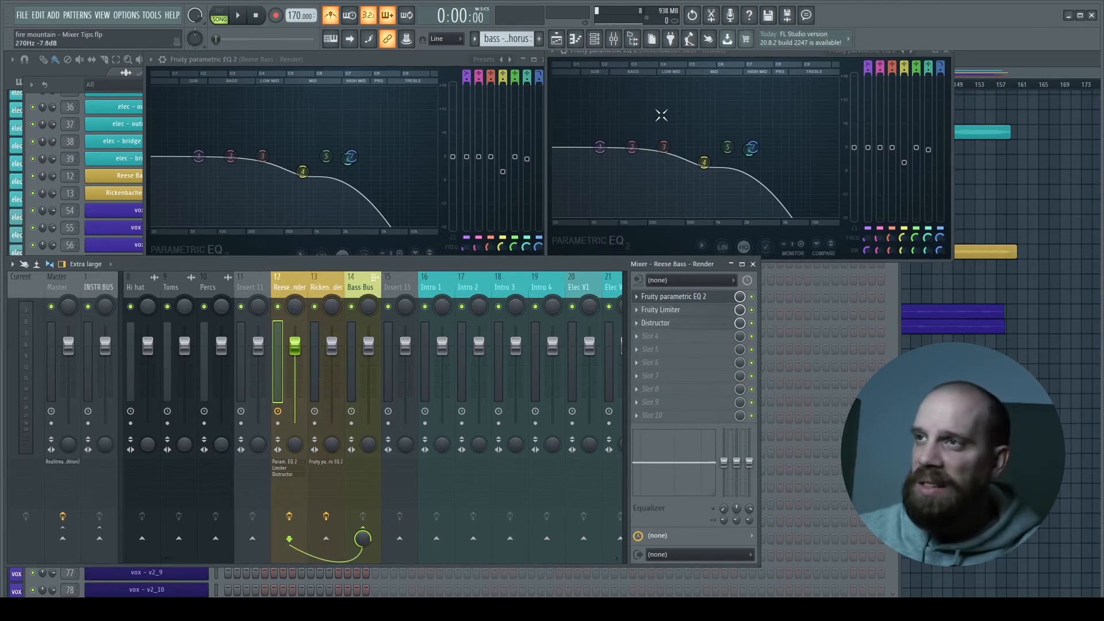
mouse_move(682, 52)
left_mouse_down()
mouse_move(688, 78)
mouse_move(686, 63)
left_mouse_up()
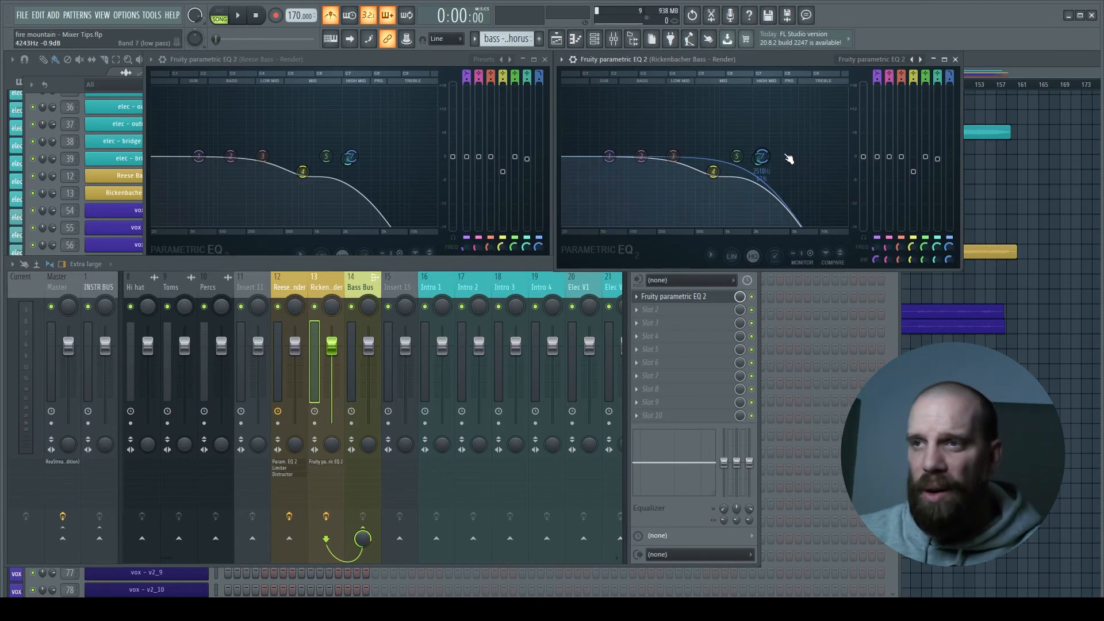
Copy the entire Reese Bass mixer track state onto the Rickenbacher Bass track 13.
left_click(333, 281)
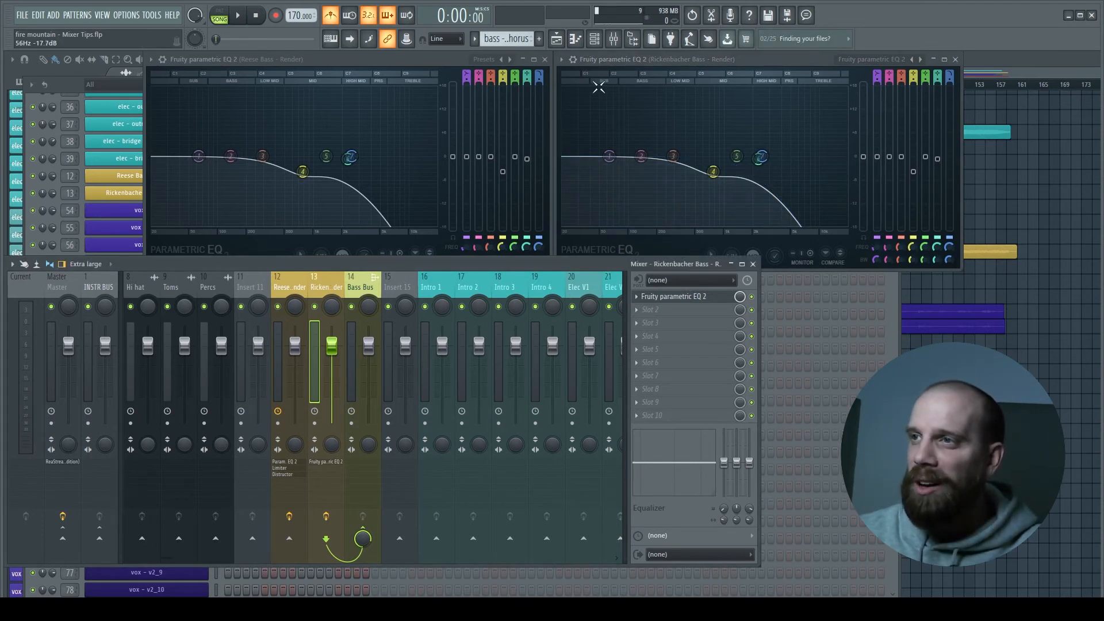
left_click(294, 290)
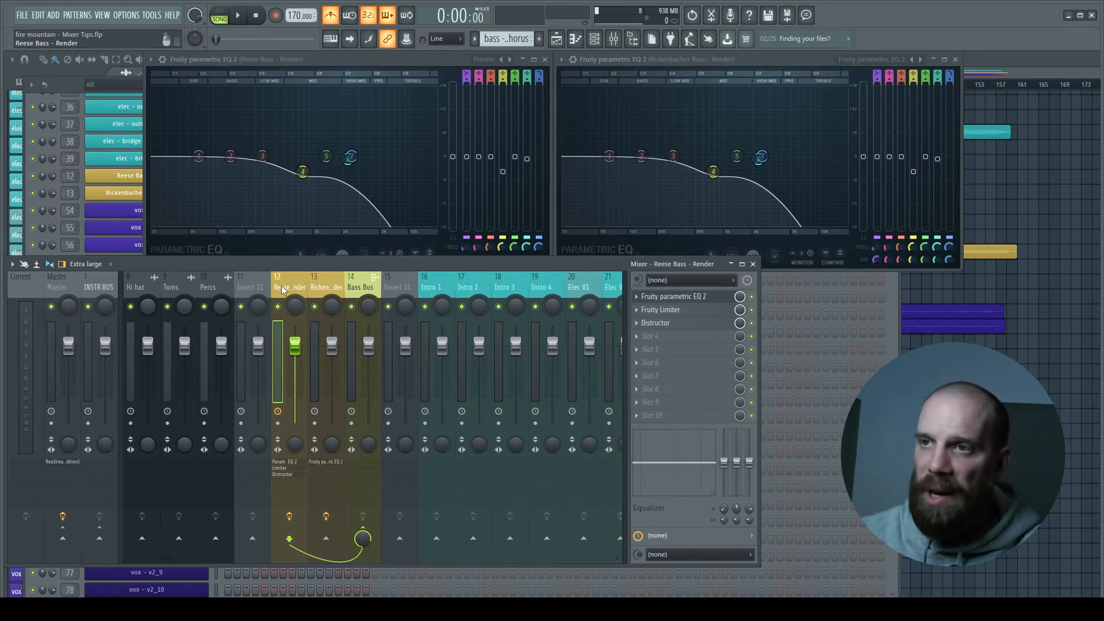
right_click(282, 289)
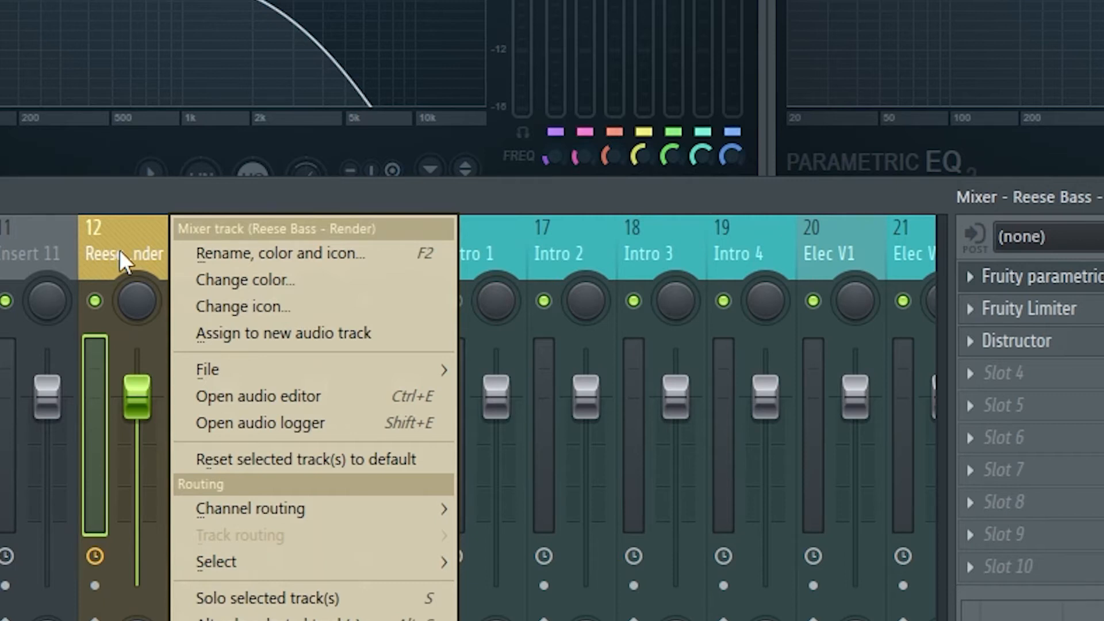
mouse_move(194, 366)
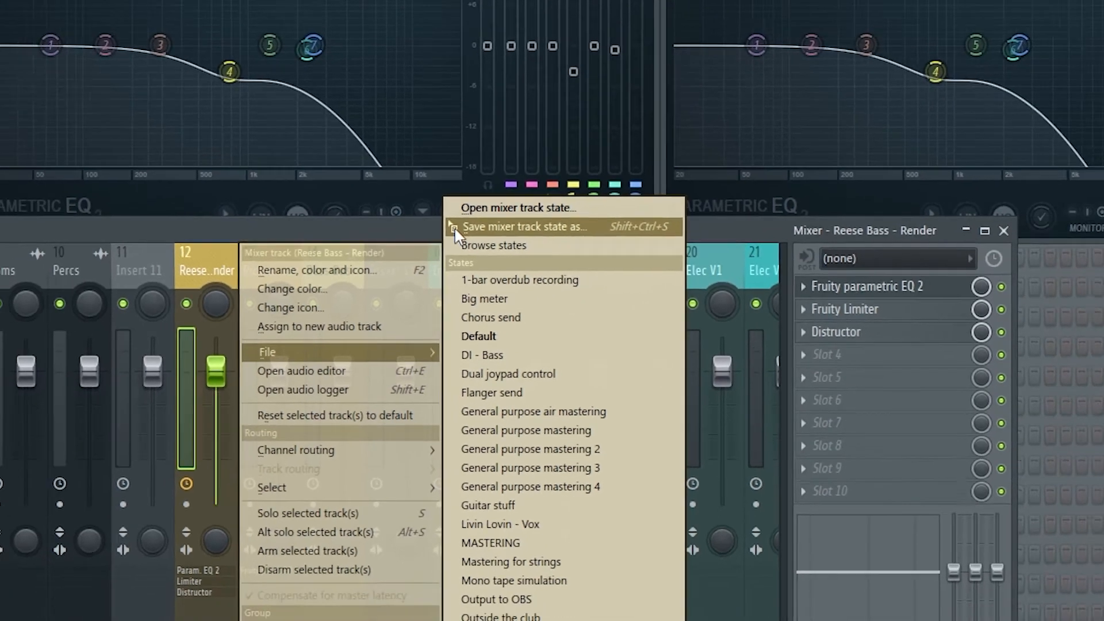
left_click(474, 192)
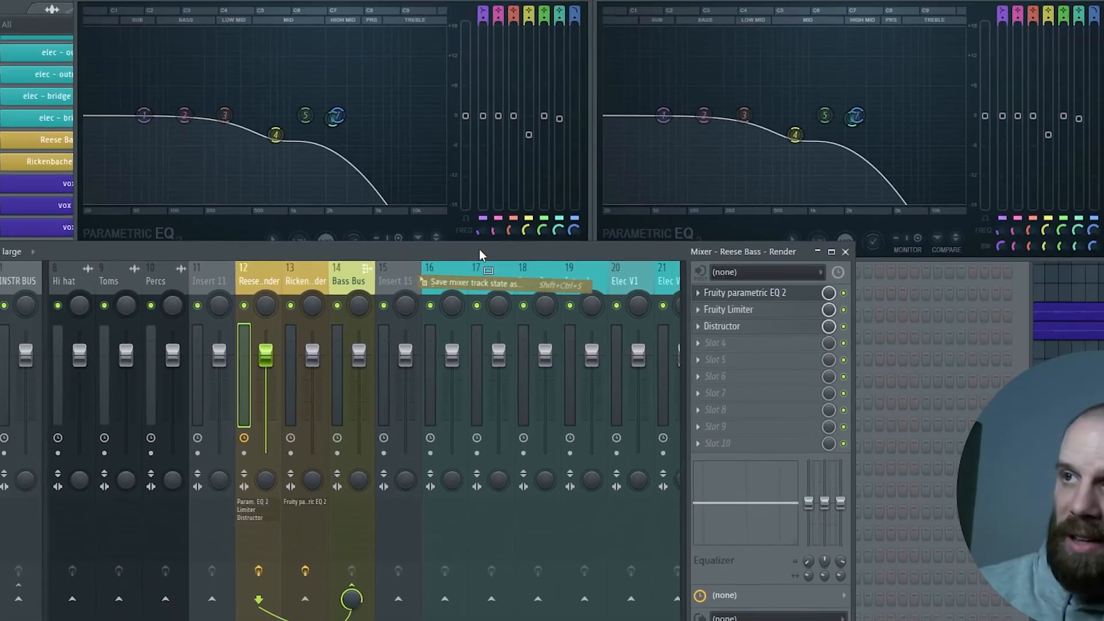
left_click(303, 283)
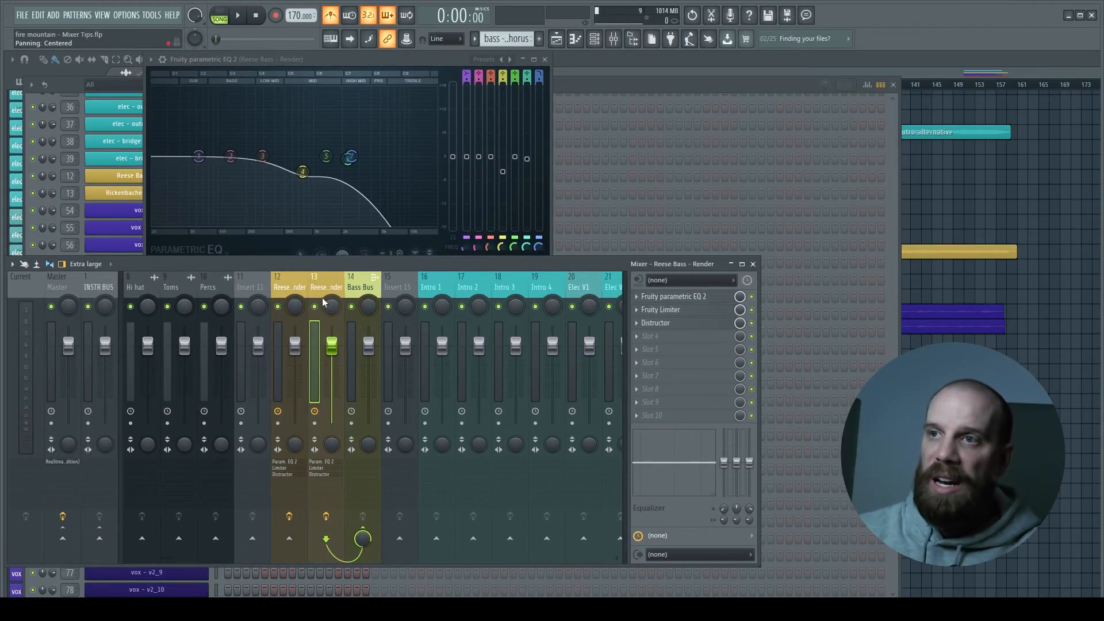
Inspect the copied Fruity Limiter and Distructor on mixer track 13 and close all open plugin windows.
left_click(659, 310)
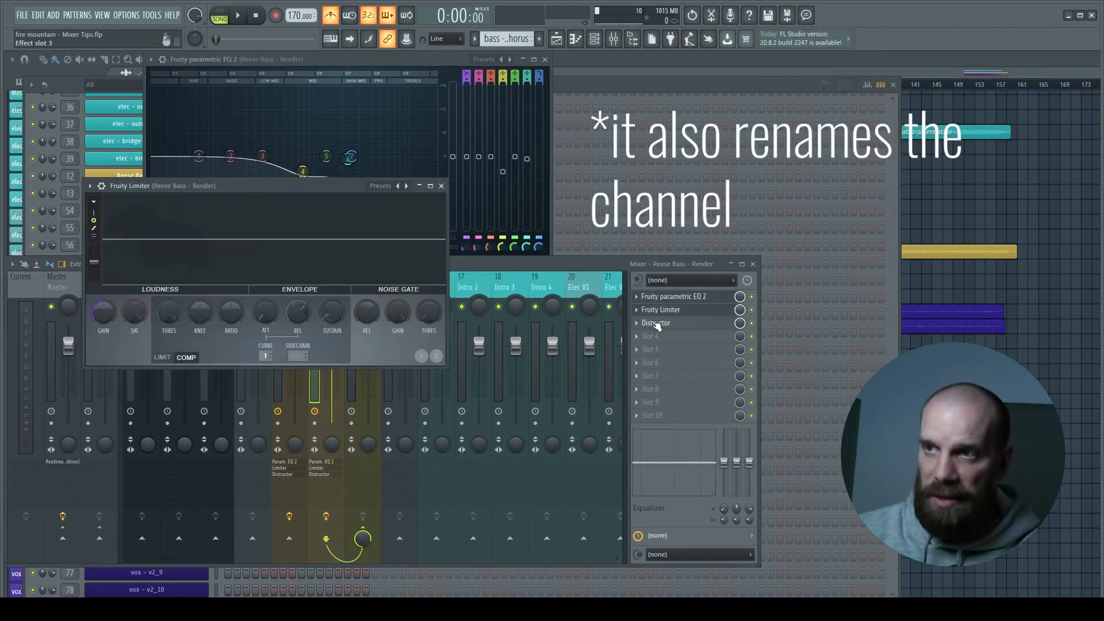
left_click(657, 323)
left_click(626, 201)
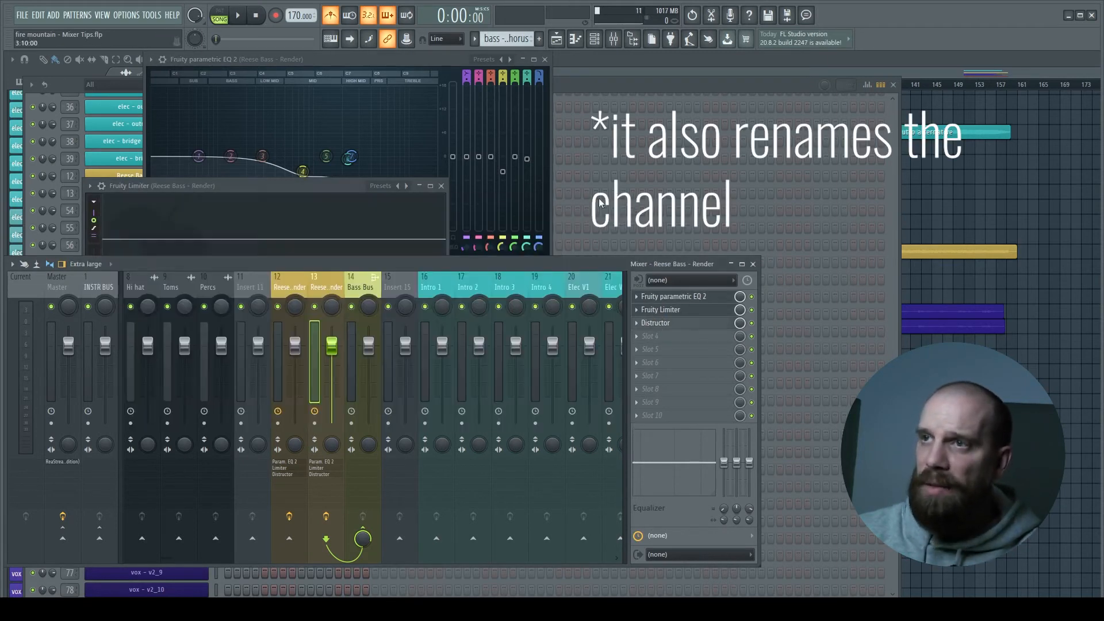
left_click(441, 185)
left_click(545, 60)
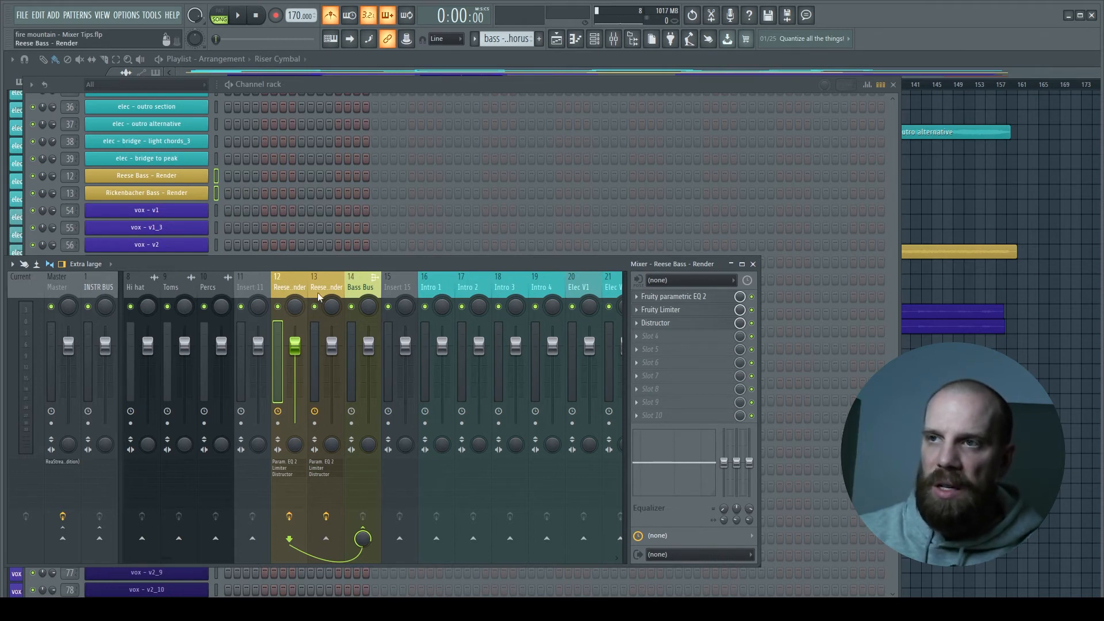
scroll(287, 284, "down", 3)
scroll(287, 284, "up", 6)
scroll(288, 286, "down", 15)
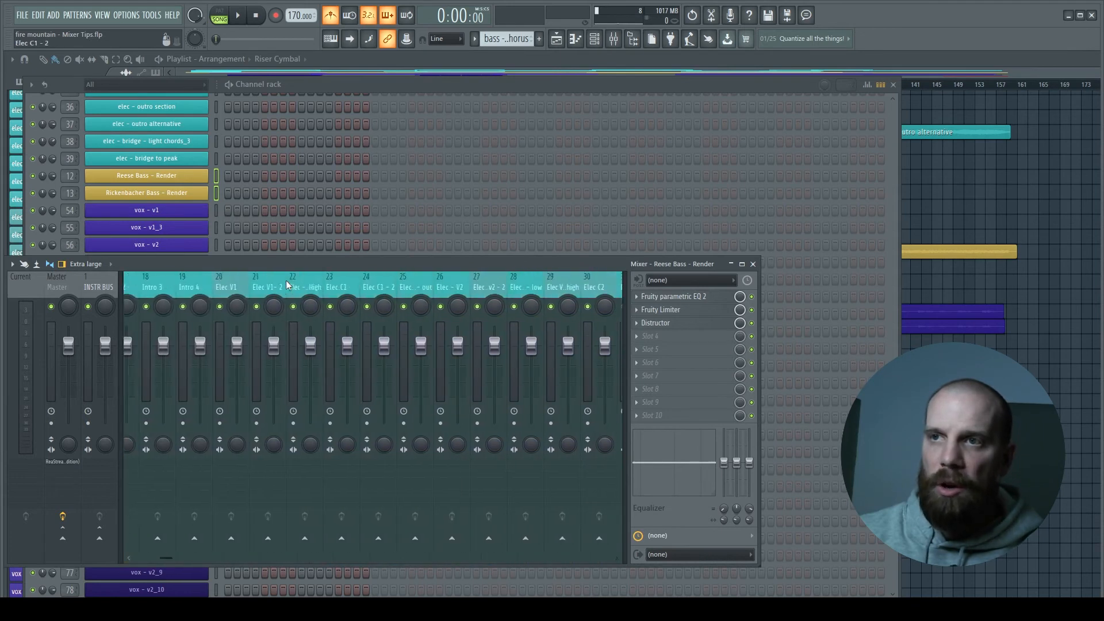
scroll(288, 286, "up", 13)
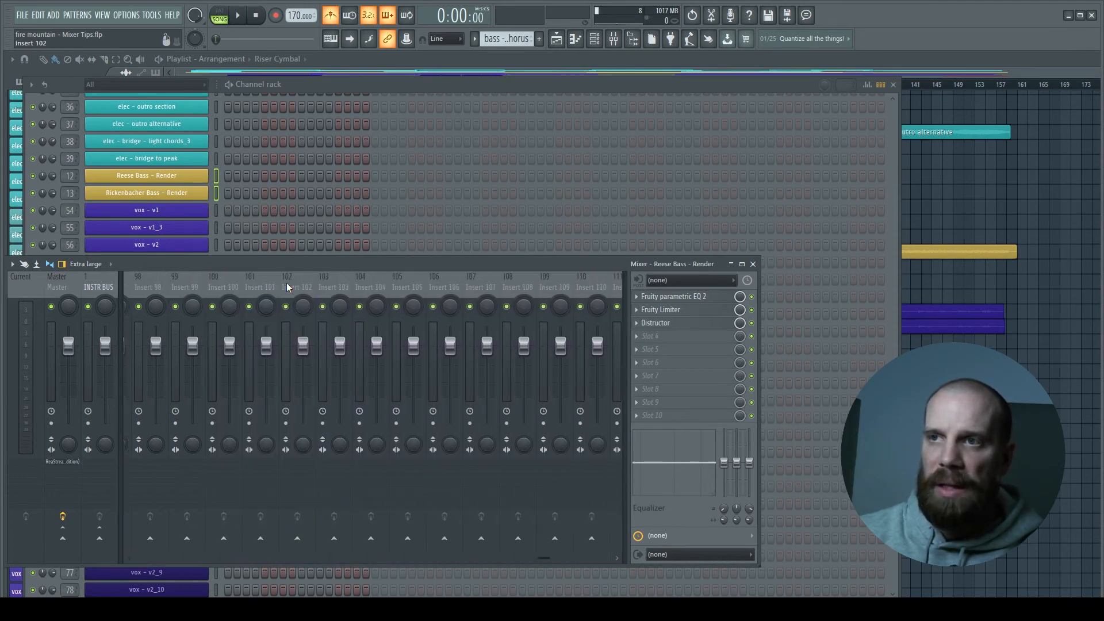
Try panning the empty Insert 15 mixer track 50% left and 25% left.
left_click_drag(294, 304, 294, 314)
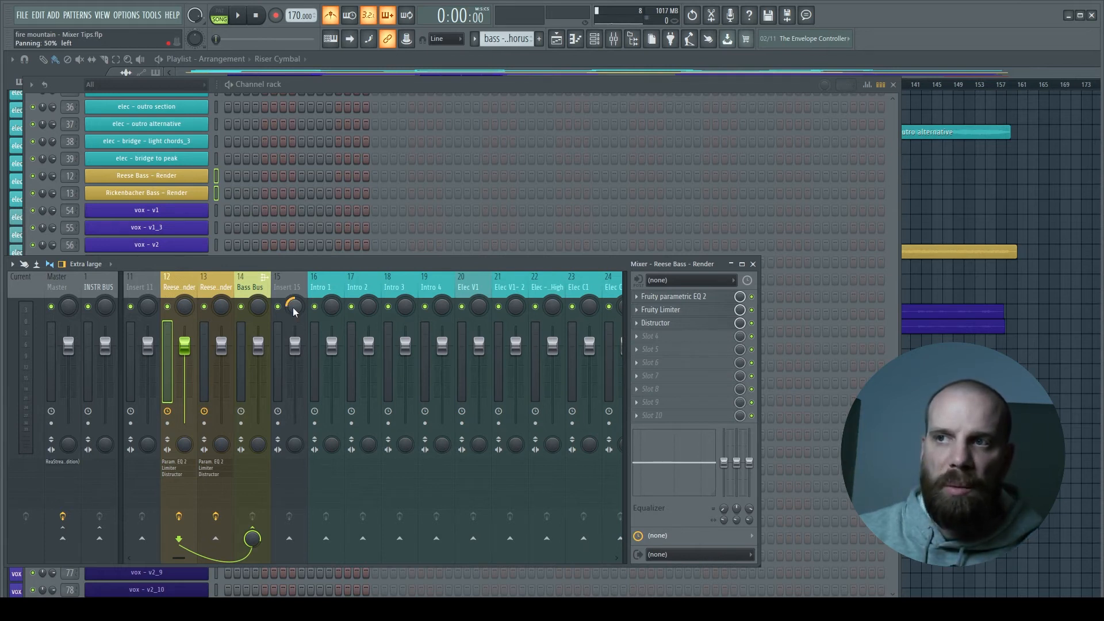
left_click_drag(293, 311, 294, 311)
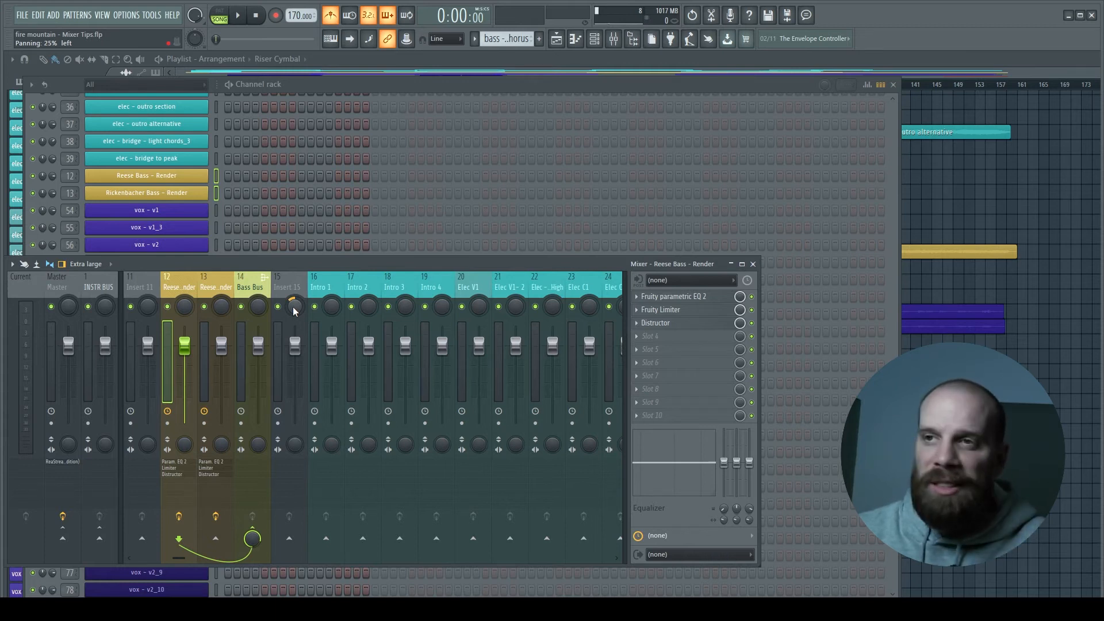
left_click(296, 308)
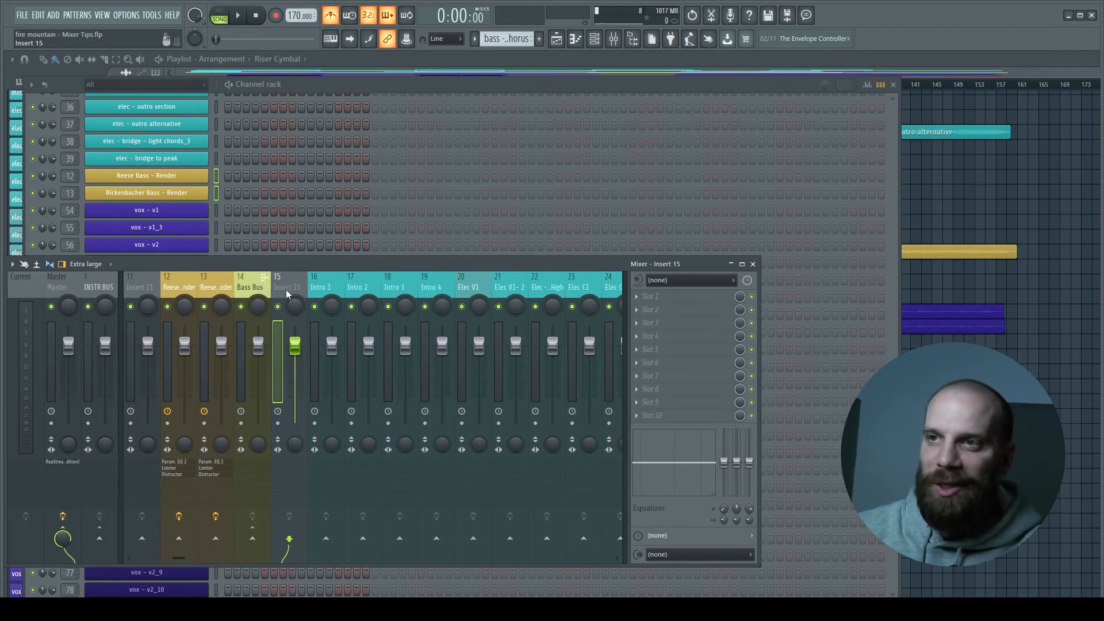
Try to reset mixer track 13, which holds the copied Reese Bass state, to default.
left_click(214, 283)
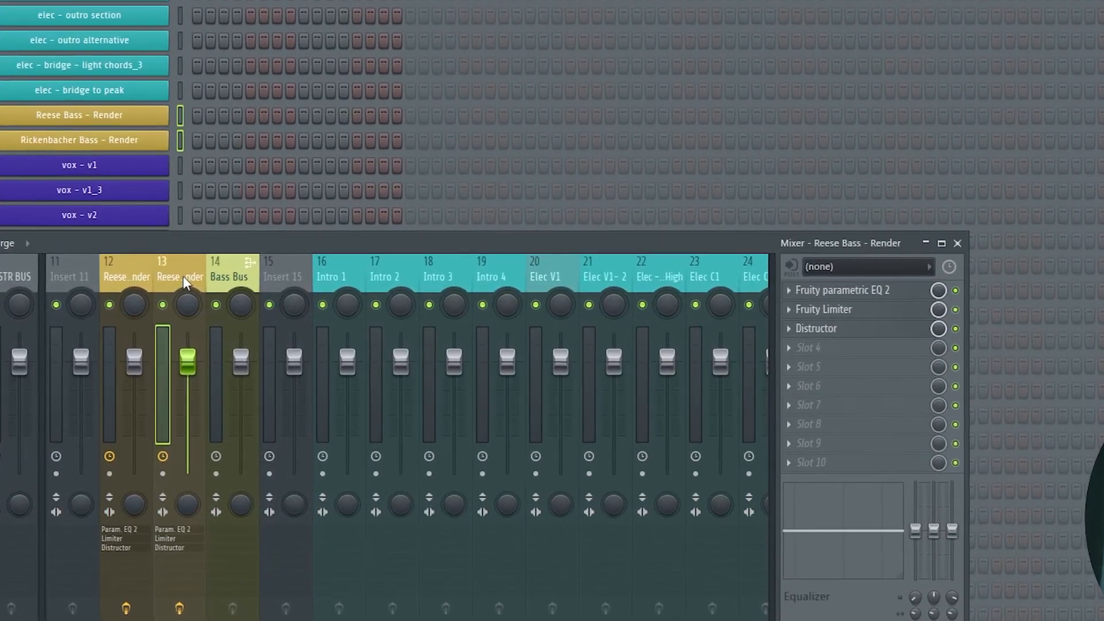
right_click(192, 278)
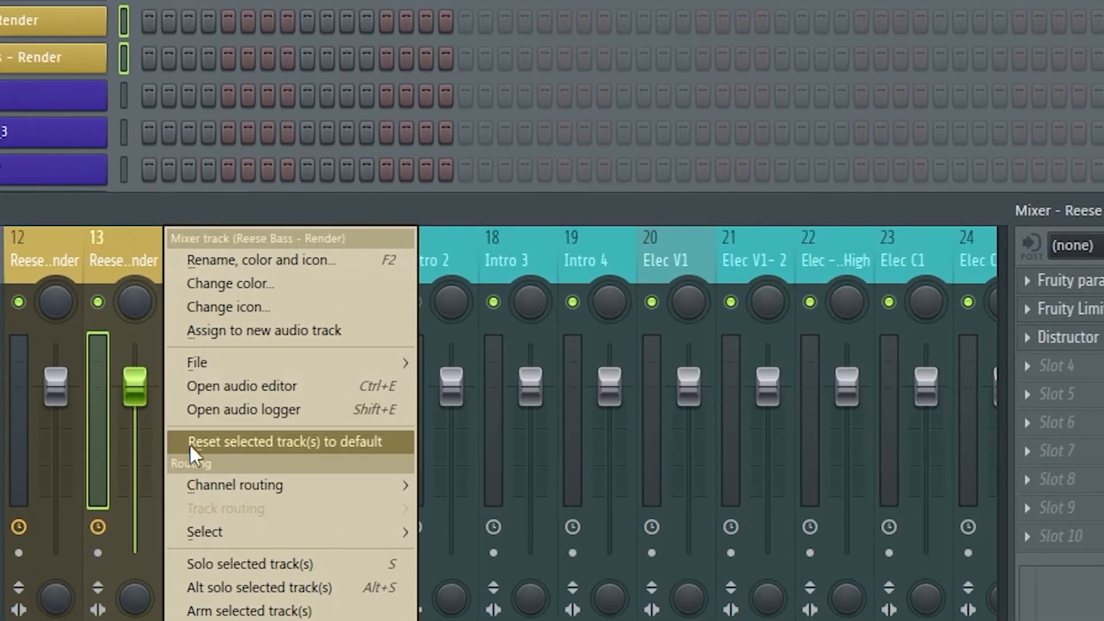
left_click(304, 441)
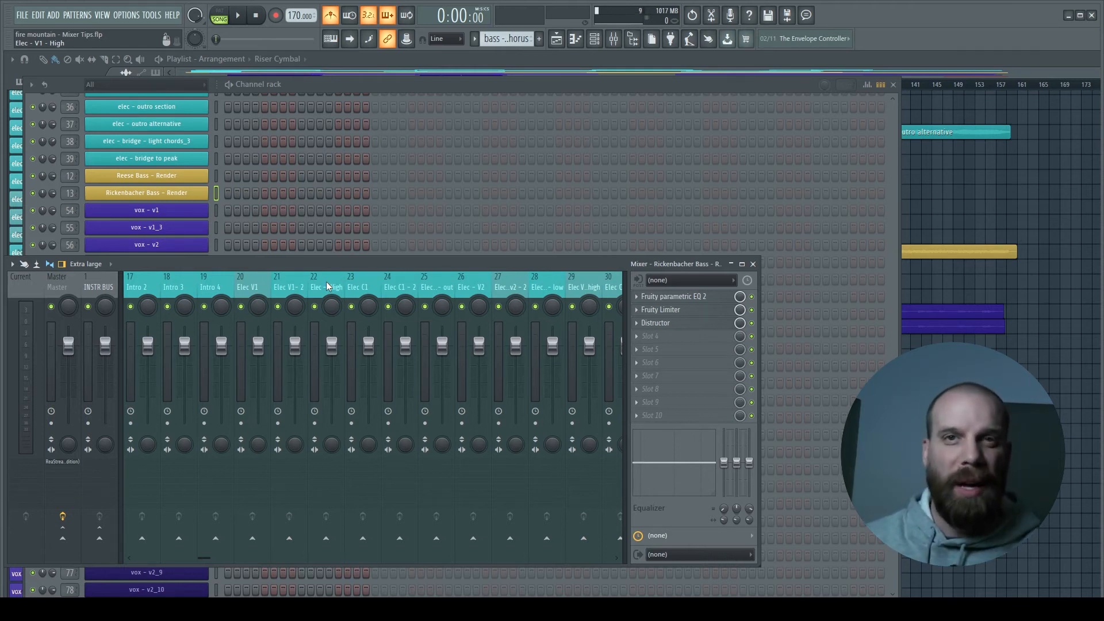
scroll(326, 286, "up", 3)
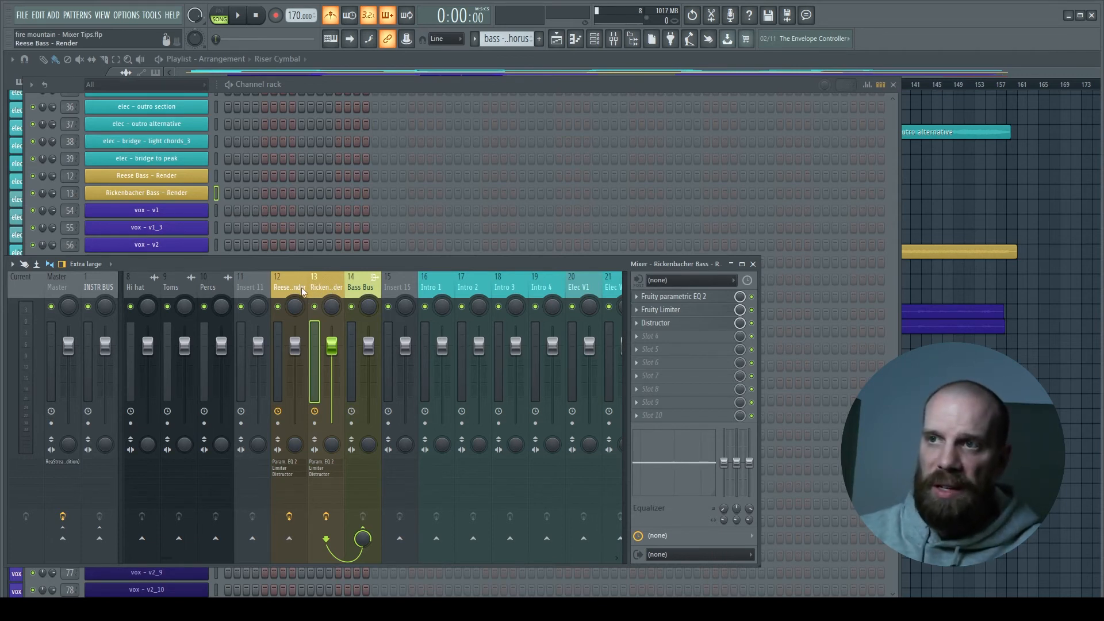
scroll(320, 289, "down", 3)
scroll(320, 289, "down", 20)
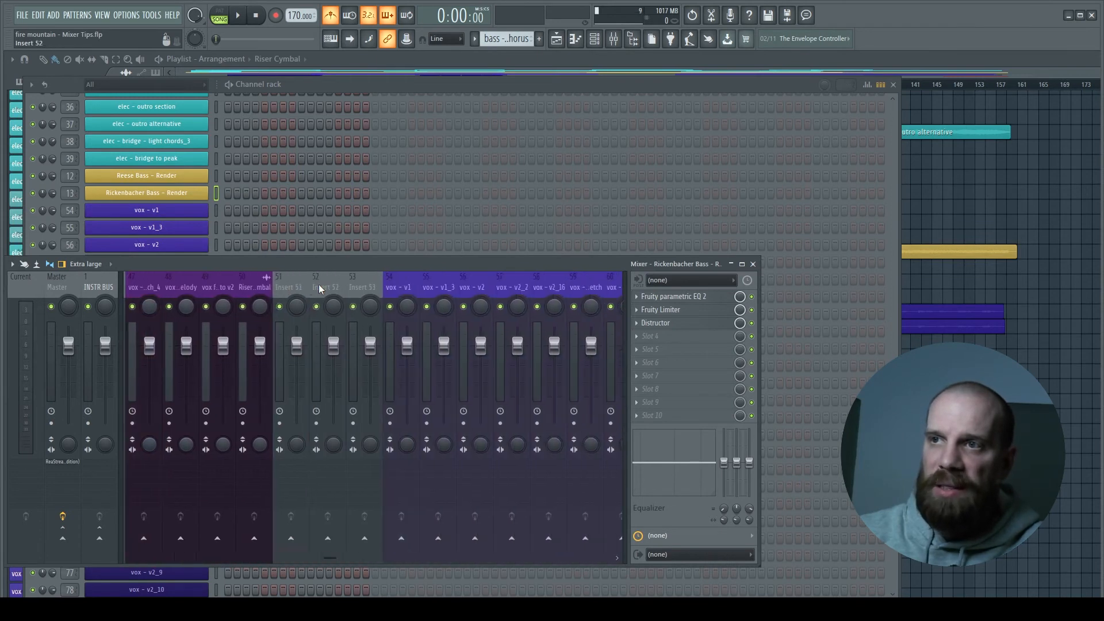
scroll(319, 288, "down", 7)
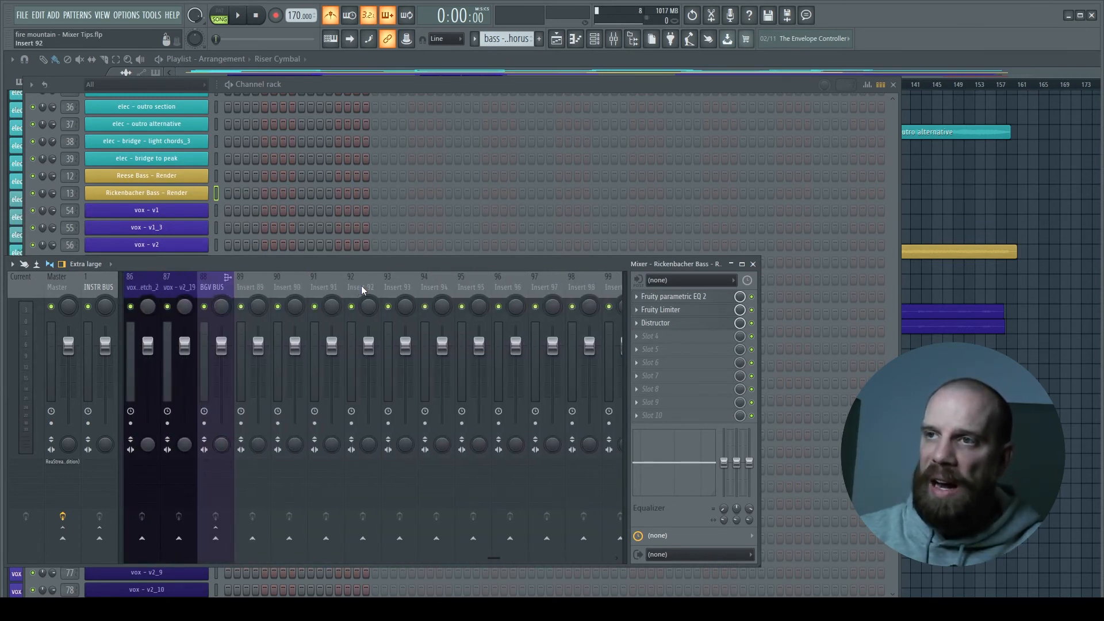
Select mixer tracks Insert 92 and Insert 93 and move them together beside the Rickenbacher Bass track, into positions 14 and 15.
left_click(363, 290)
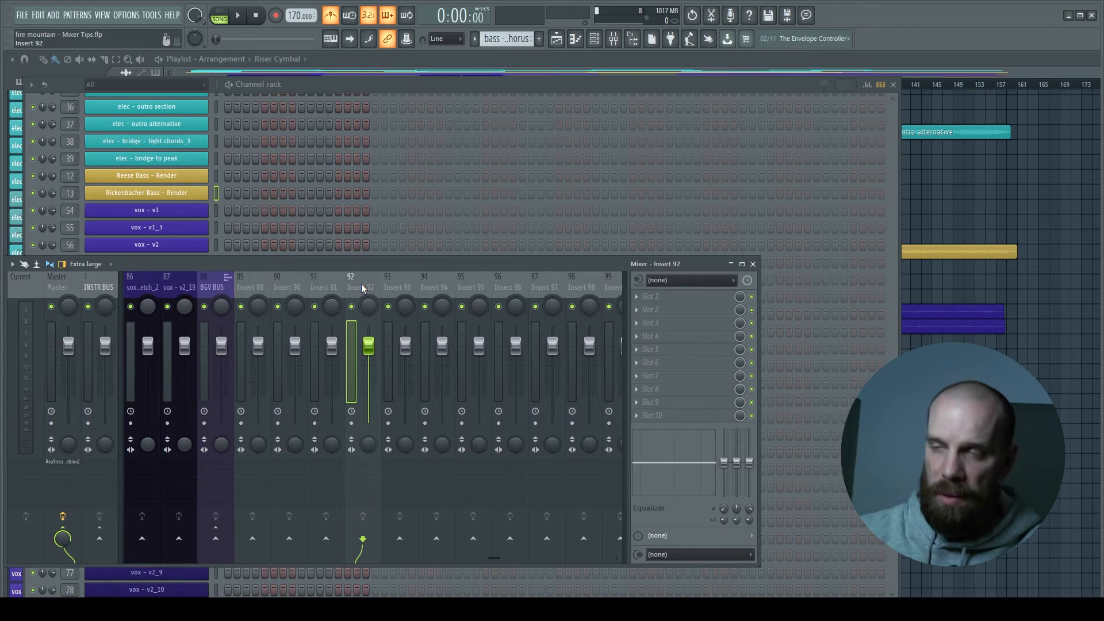
left_click(392, 288, "ctrl")
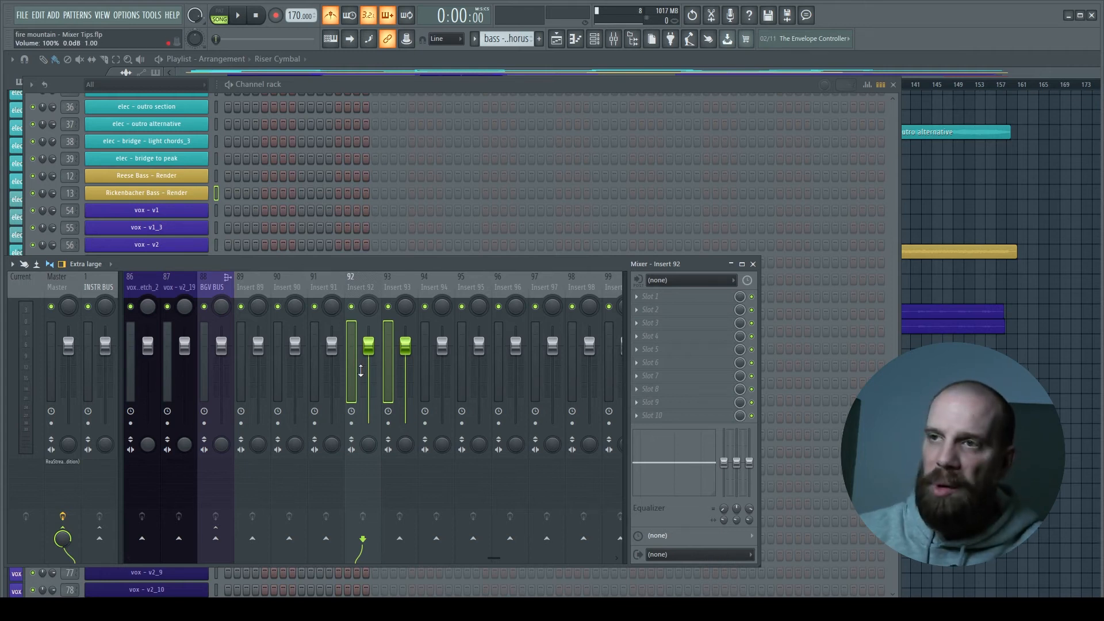
key("alt+Left")
key("alt+Right")
key("alt+Left")
key("alt+Left")
key("alt+Left")
key("alt+Left")
key("alt+Left")
key("alt+Left")
key("alt+Left")
key("alt+Left")
key("alt+Left")
key("alt+Left")
key("alt+Left")
key("alt+Left")
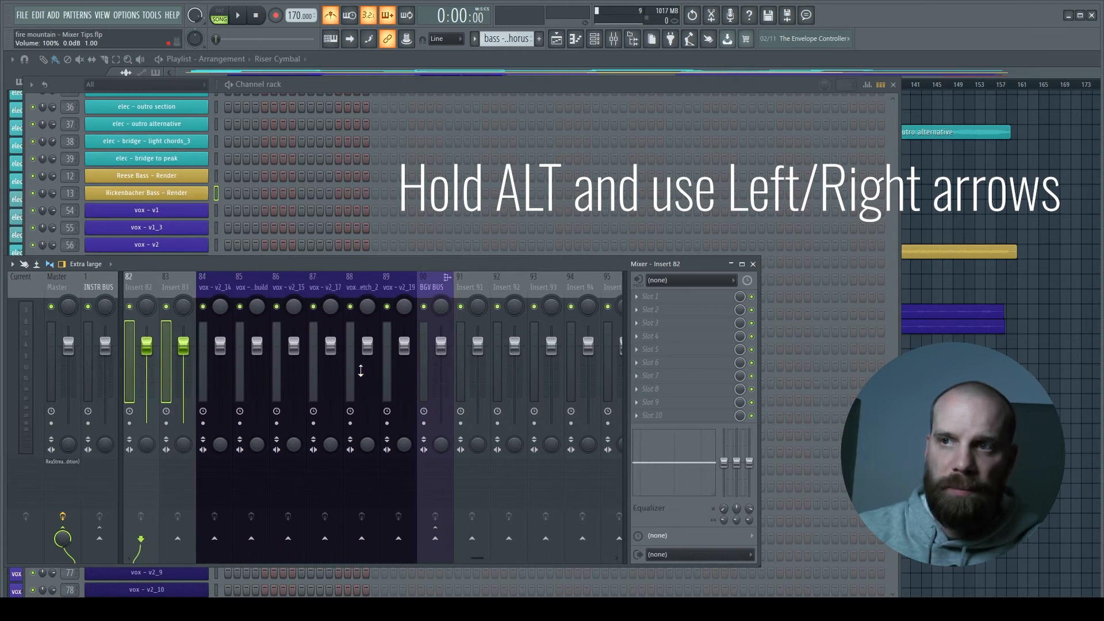
key("alt+Left")
key("alt+Left")
key("alt+Left")
key("alt+Left")
key("alt+Left")
key("alt+Left")
key("alt+Left")
key("alt+Left")
key("alt+Left")
key("alt+Left")
key("alt+Left")
key("alt+Left")
key("alt+Left")
key("alt+Left")
key("alt+Left")
key("alt+Left")
key("alt+Left")
key("alt+Left")
key("alt+Left")
key("alt+Left")
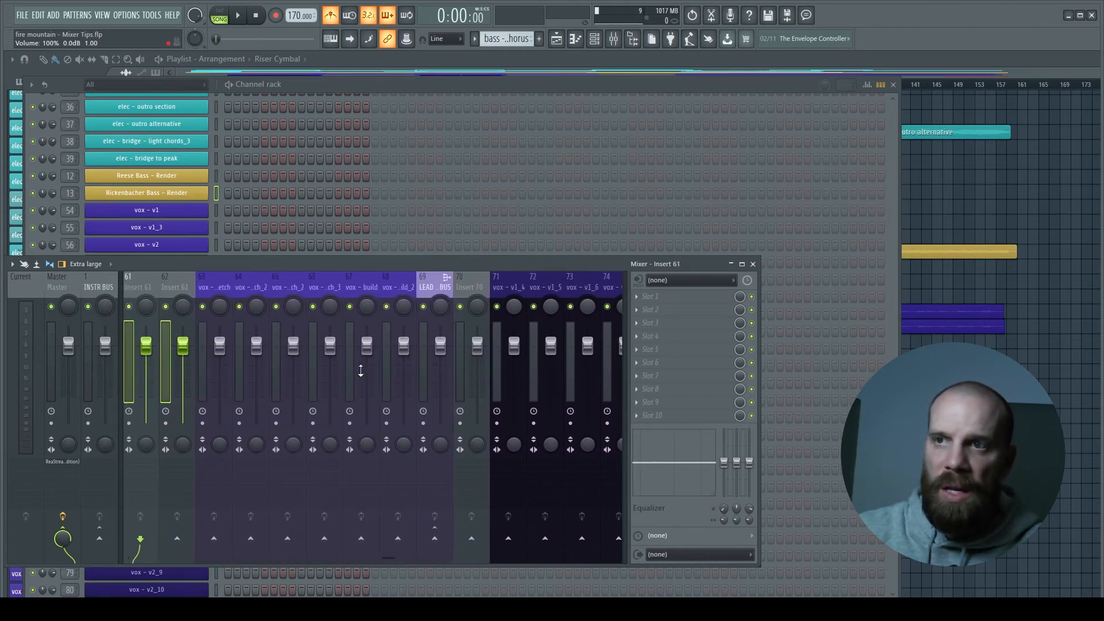
key("alt+Left")
key("alt+Left")
key("alt+Left")
key("alt+Left")
key("alt+Left")
key("alt+Left")
key("alt+Left")
key("alt+Left")
key("alt+Left")
key("alt+Left")
key("alt+Left")
key("alt+Left")
key("alt+Left")
key("alt+Left")
key("alt+Left")
key("alt+Left")
key("alt+Left")
key("alt+Left")
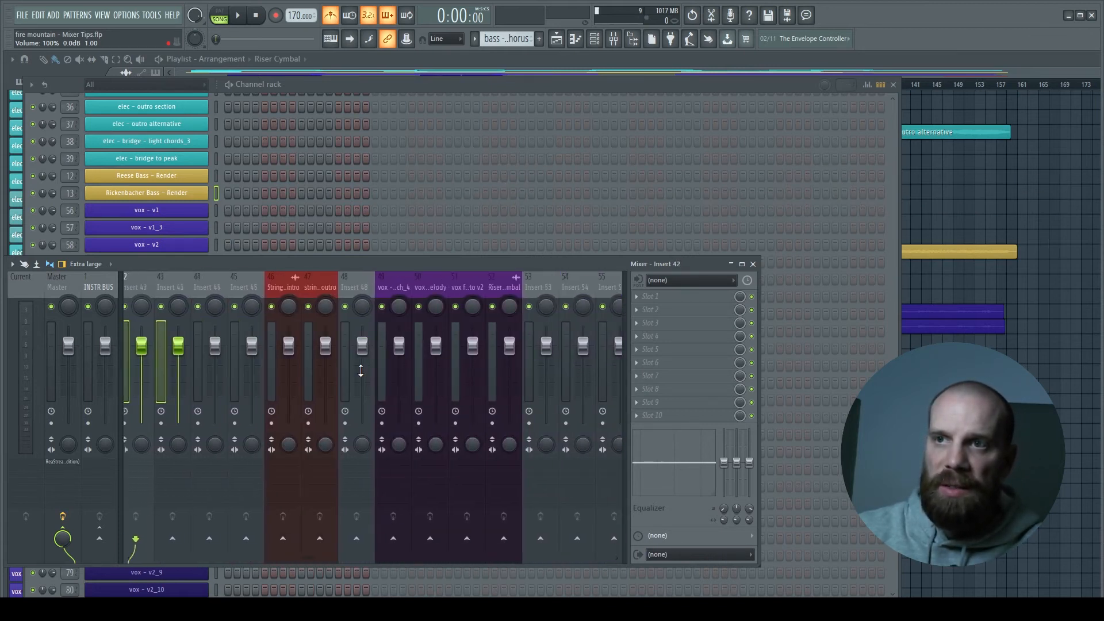
key("alt+Left")
key("alt+Left")
key("alt+Left")
key("alt+Left")
key("alt+Left")
key("alt+Left")
key("alt+Left")
key("alt+Left")
key("alt+Left")
key("alt+Left")
key("alt+Left")
key("alt+Left")
key("alt+Left")
key("alt+Left")
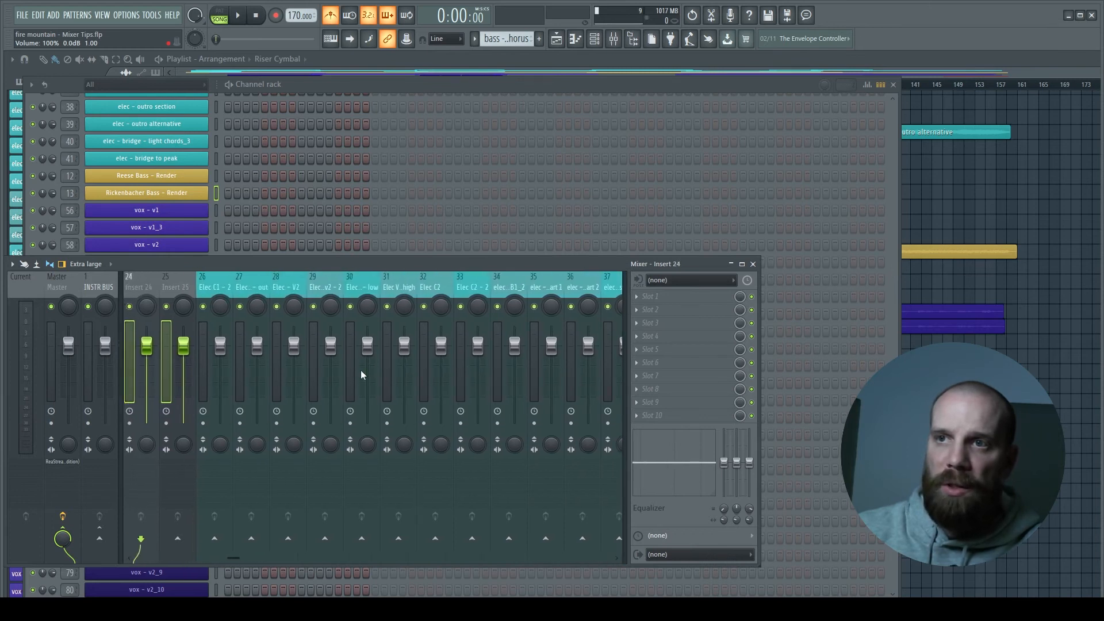
key("alt+Left")
key("alt+Left")
key("alt+Left")
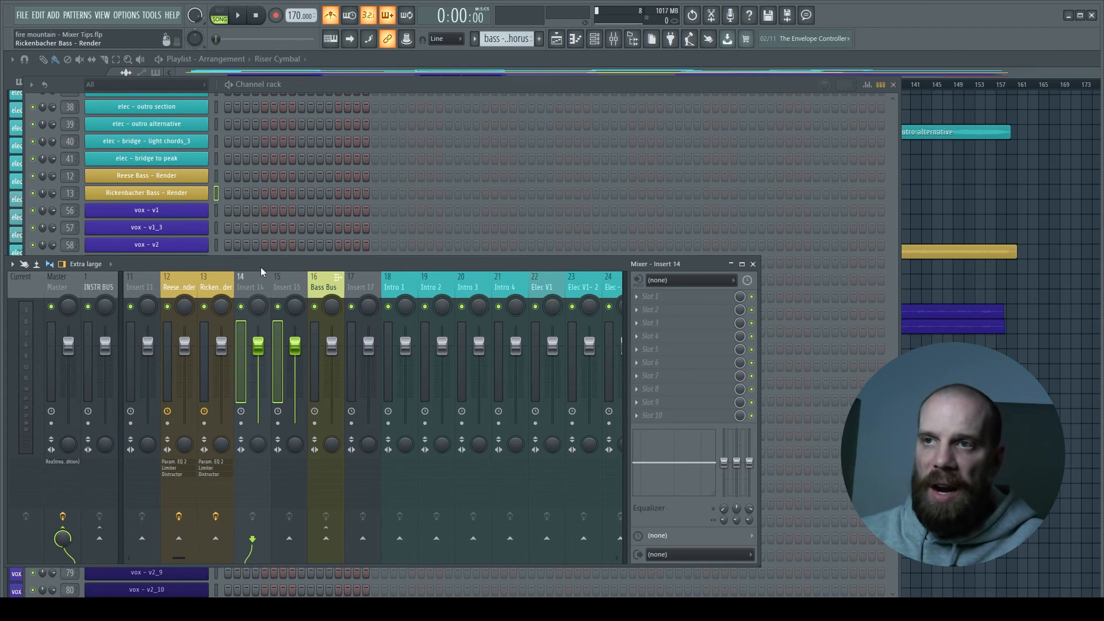
Dock the Bass Bus mixer track to the left section, beside the INSTR BUS track.
key("Left")
left_click(250, 290)
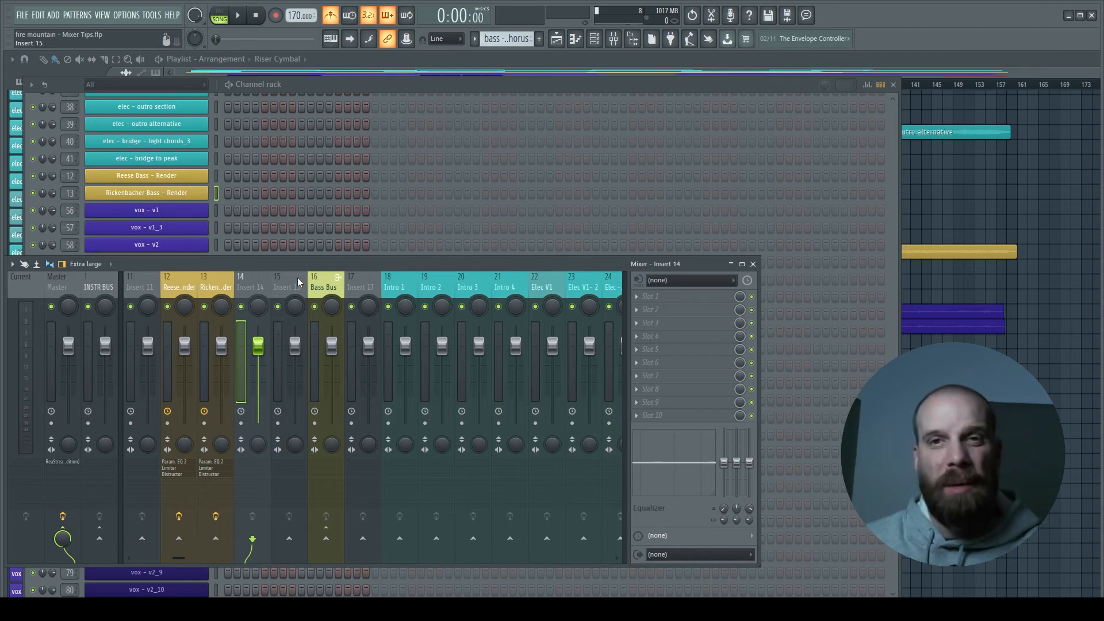
left_click(323, 286)
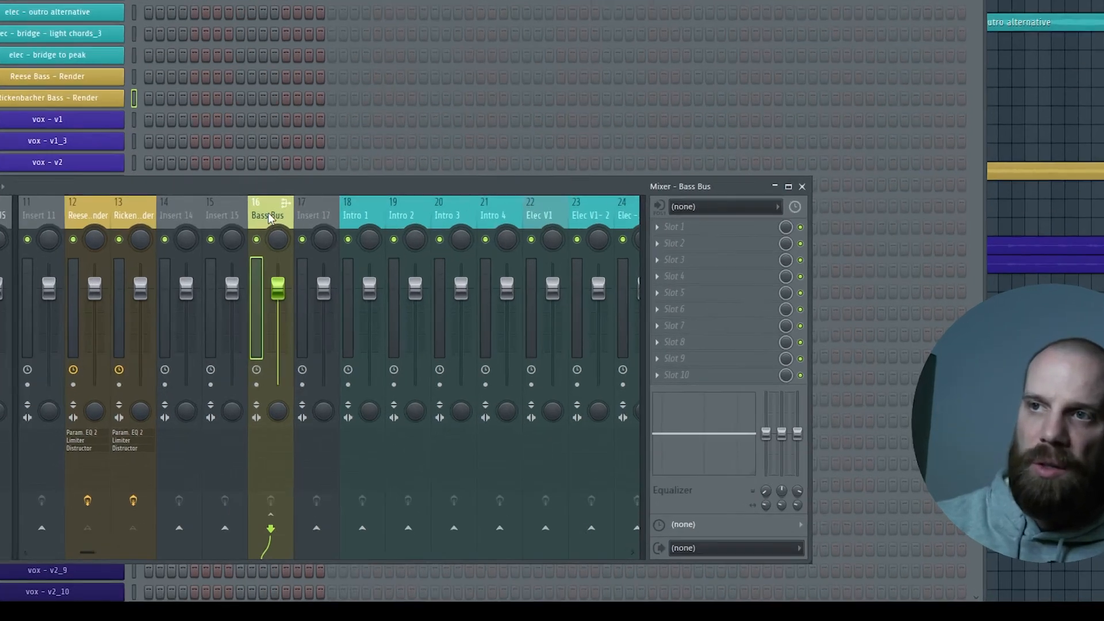
right_click(325, 288)
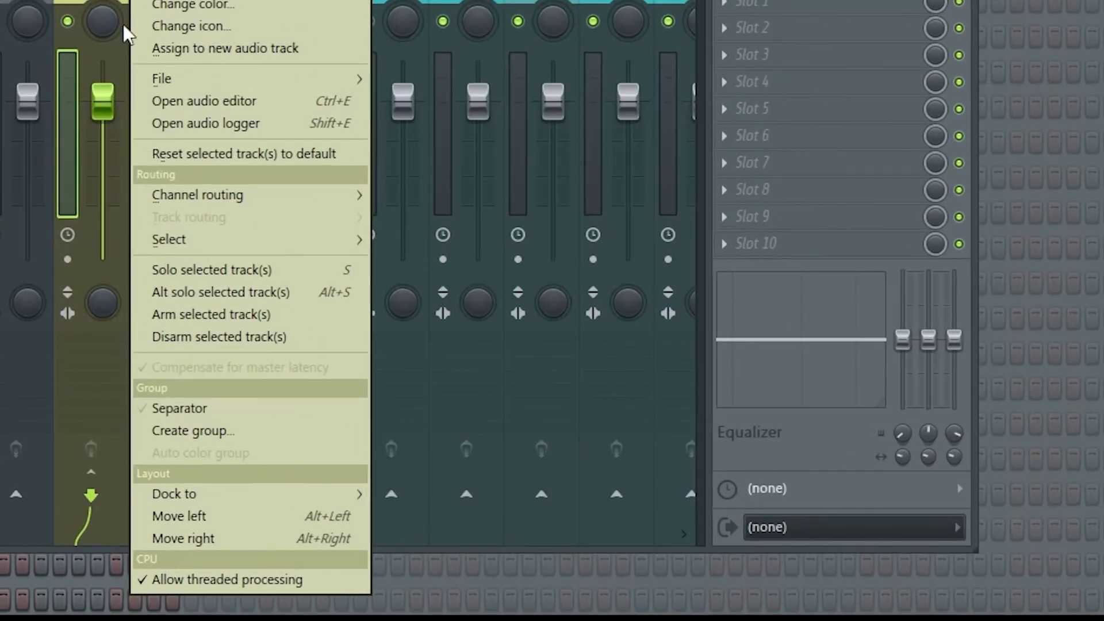
mouse_move(187, 239)
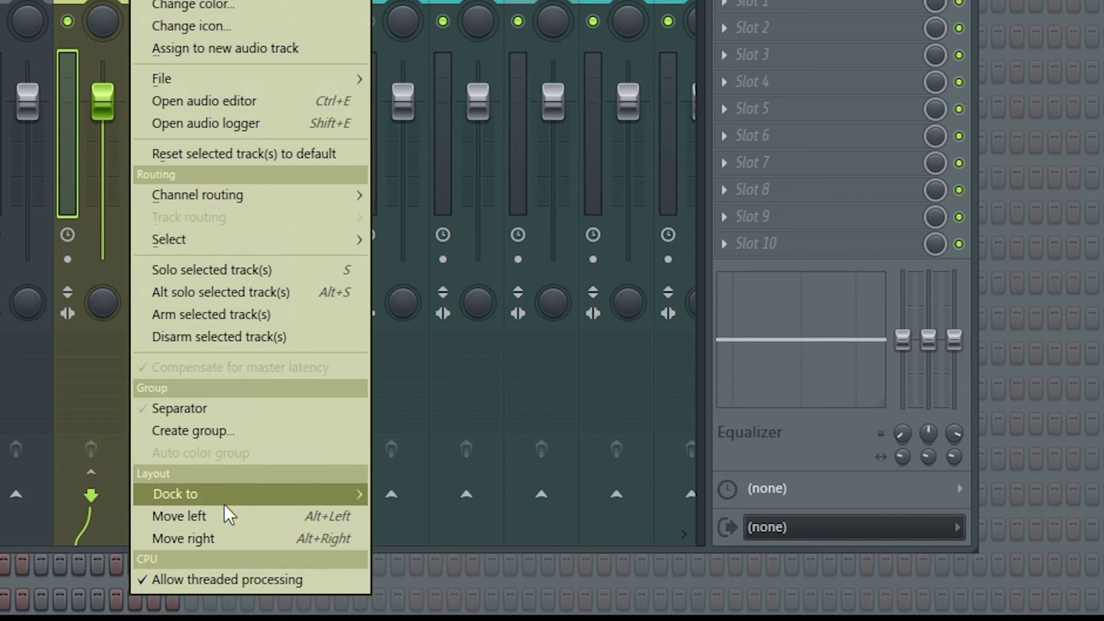
mouse_move(223, 496)
left_click(420, 499)
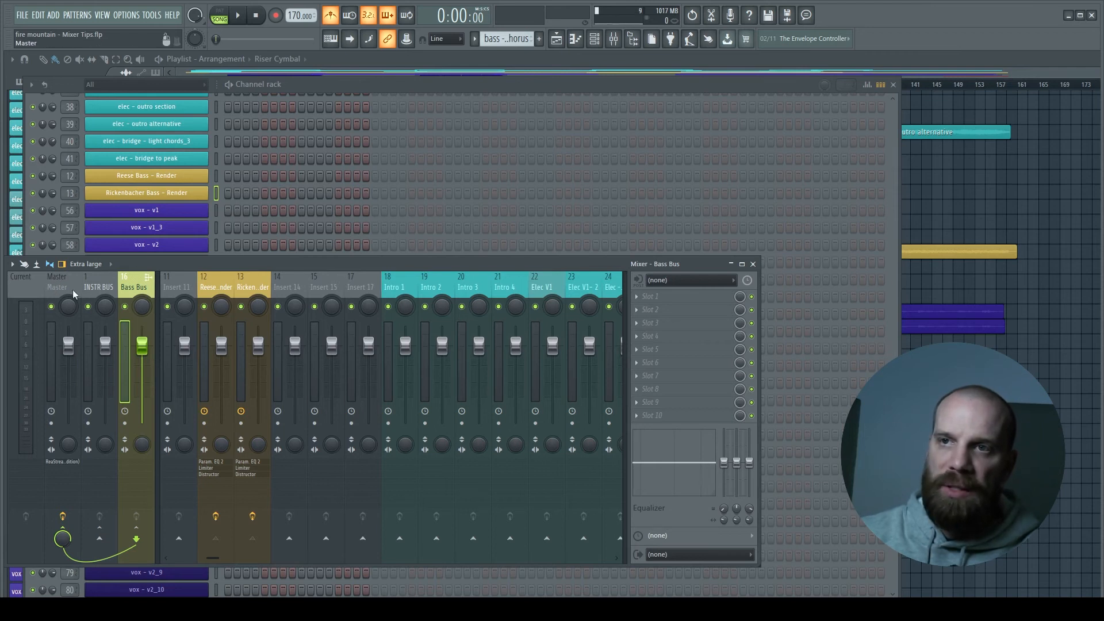
scroll(167, 296, "down", 8)
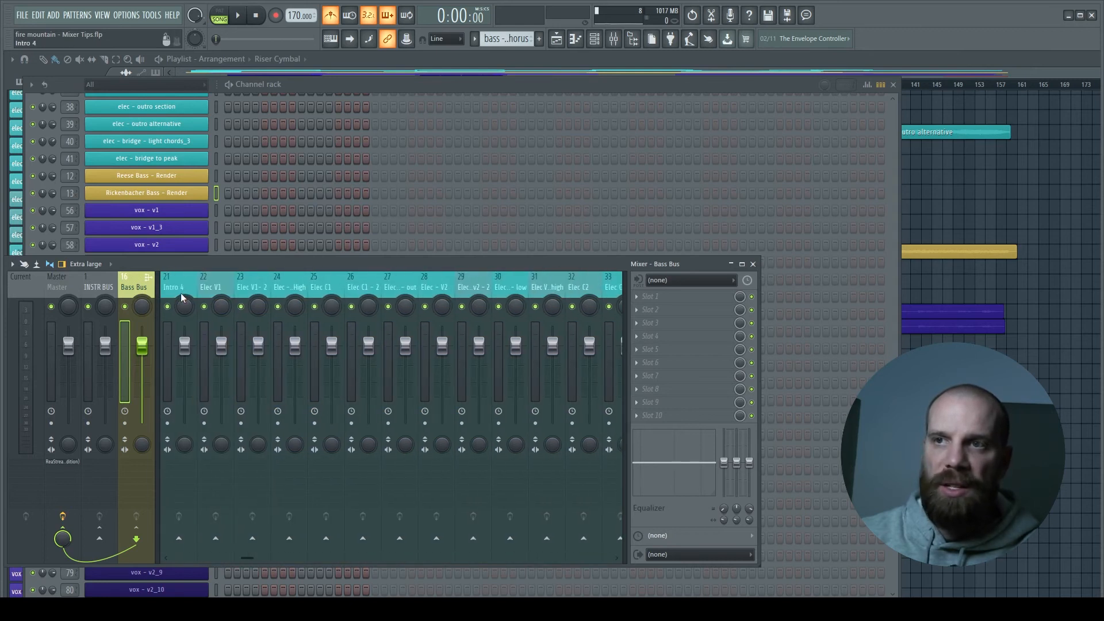
scroll(180, 298, "up", 3)
left_click(296, 308)
scroll(236, 281, "down", 15)
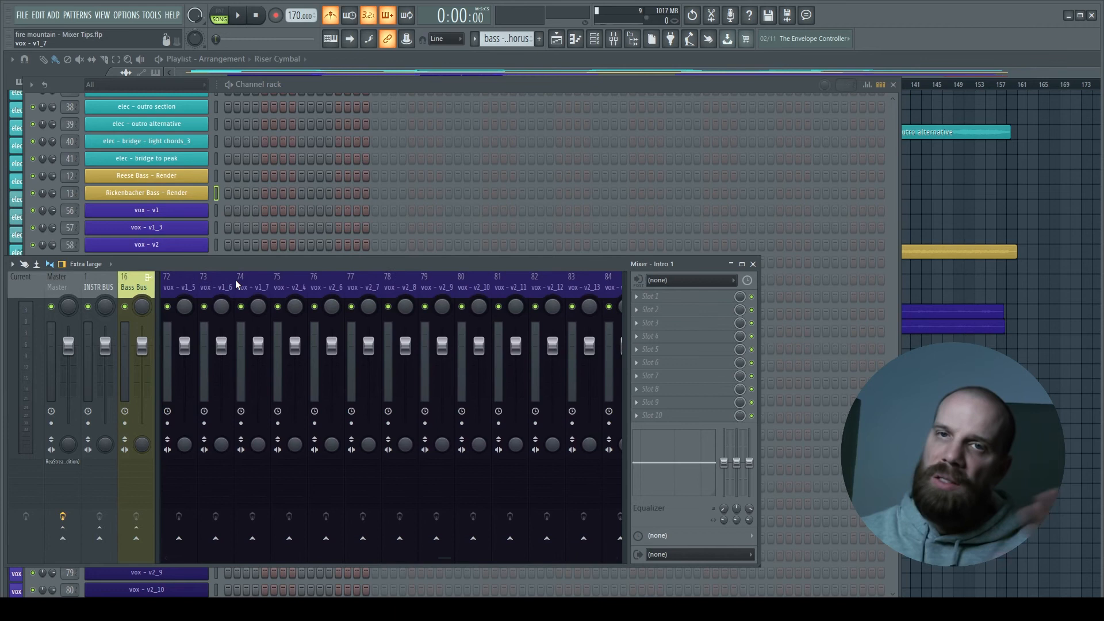
scroll(236, 282, "up", 15)
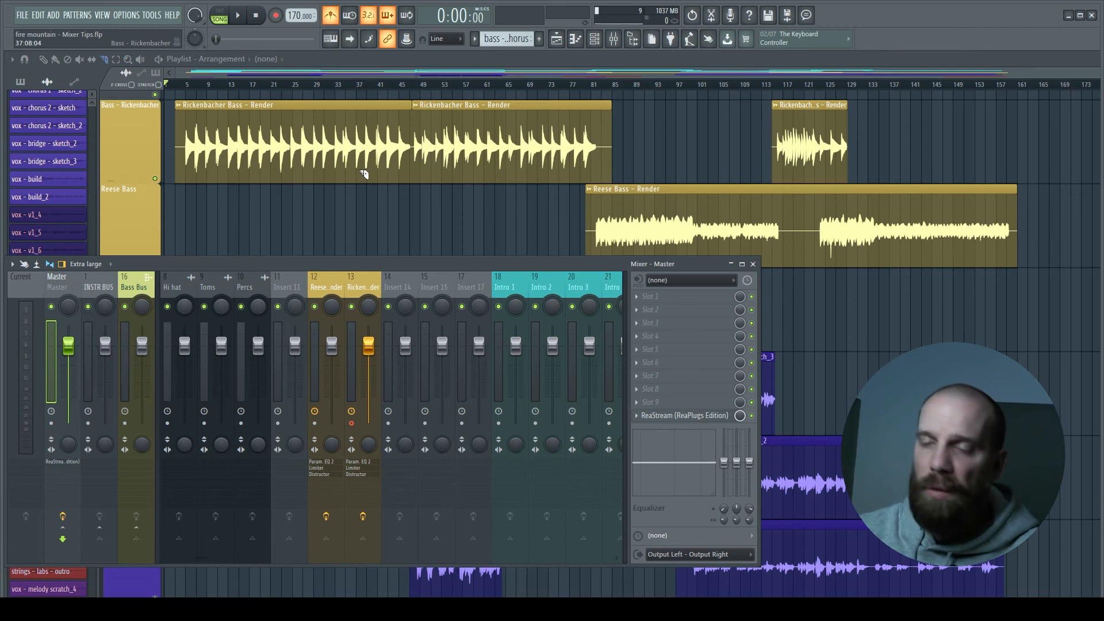
Arm Rickenbacher Bass mixer track 13 for disk recording to a WAV file named "bass - render".
left_click(360, 287)
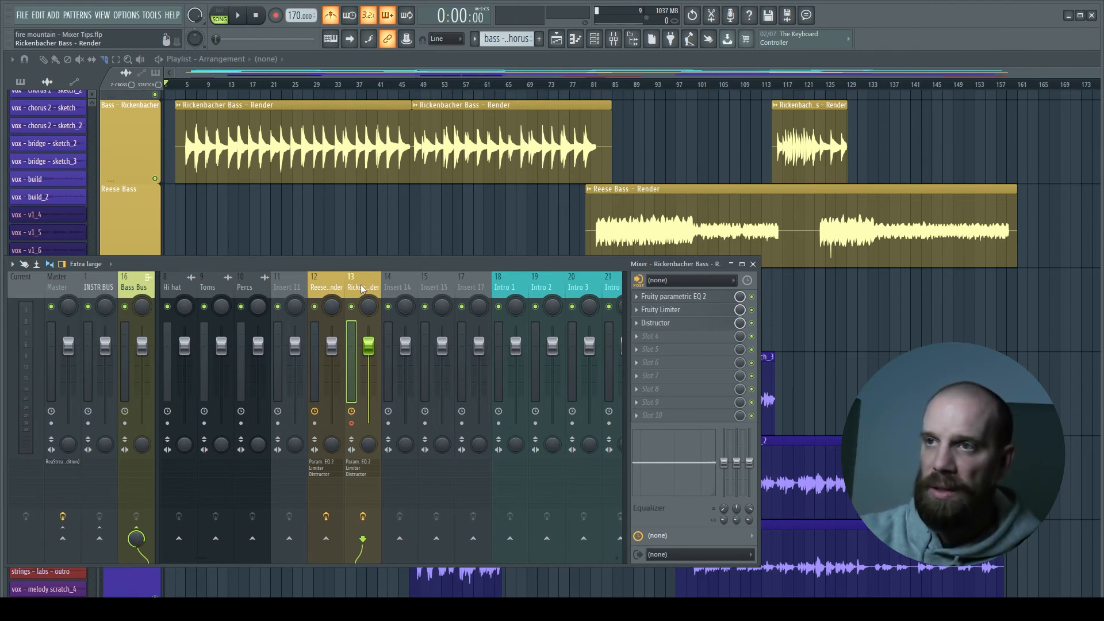
left_click(351, 423)
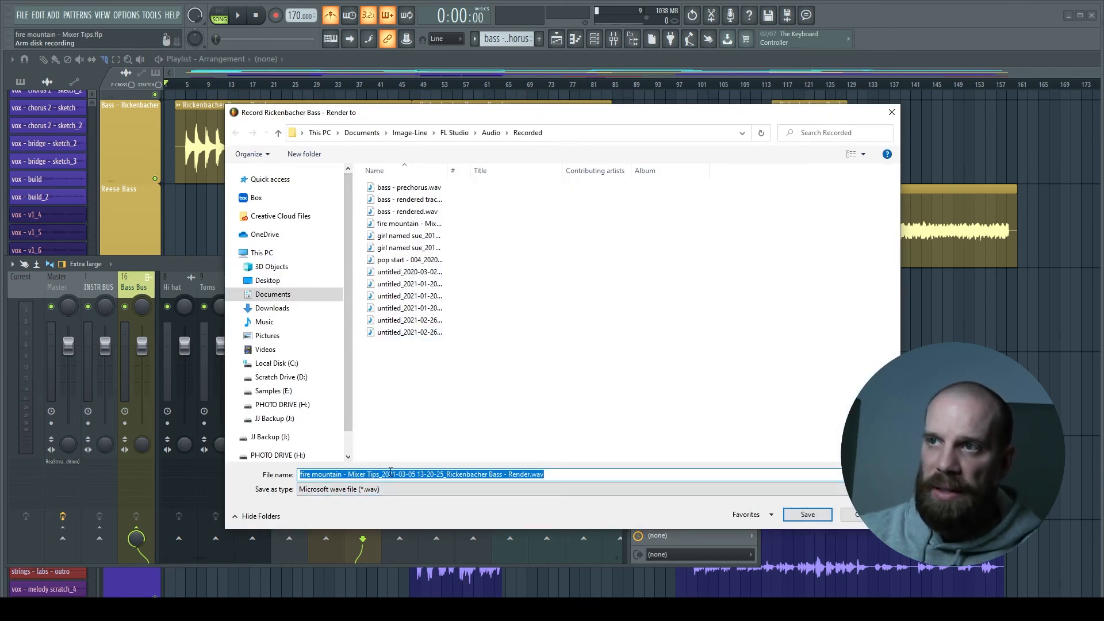
type("bass ")
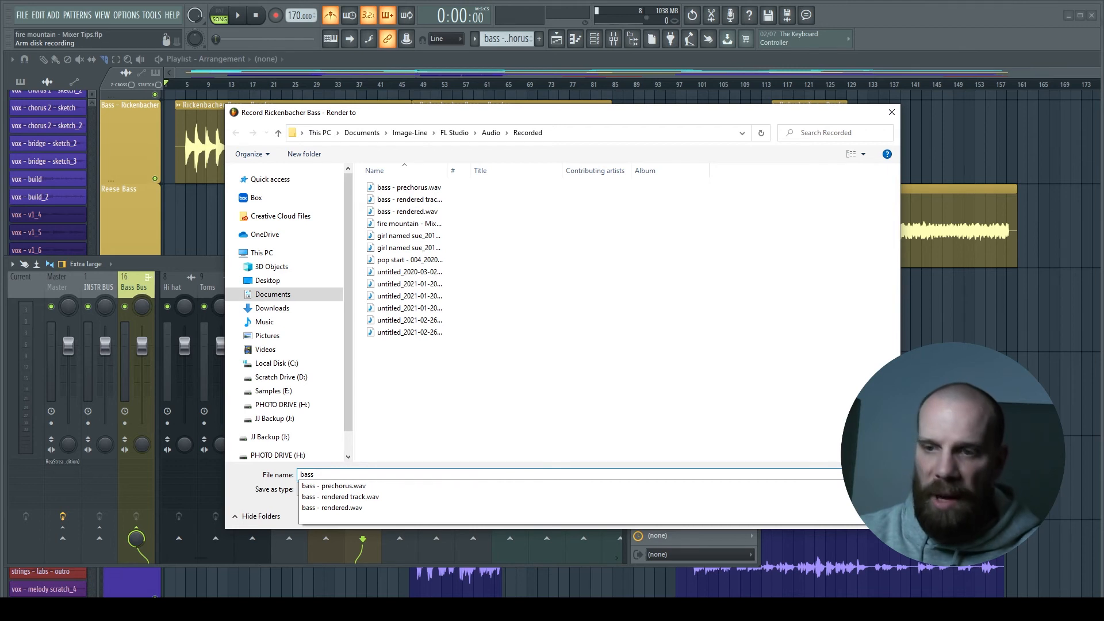
type("- render")
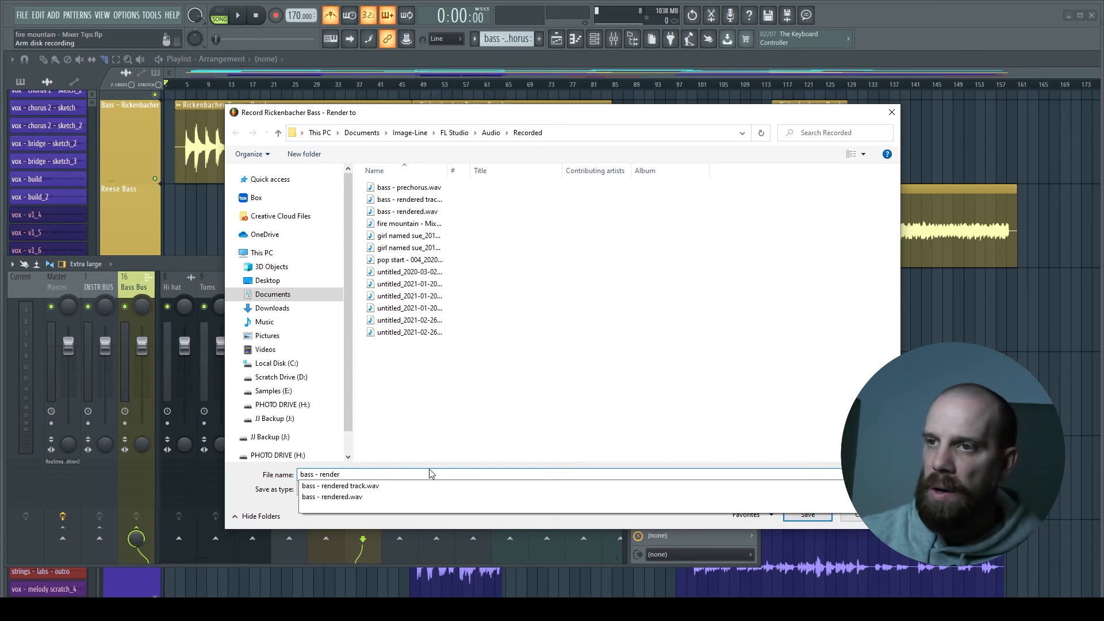
key("Return")
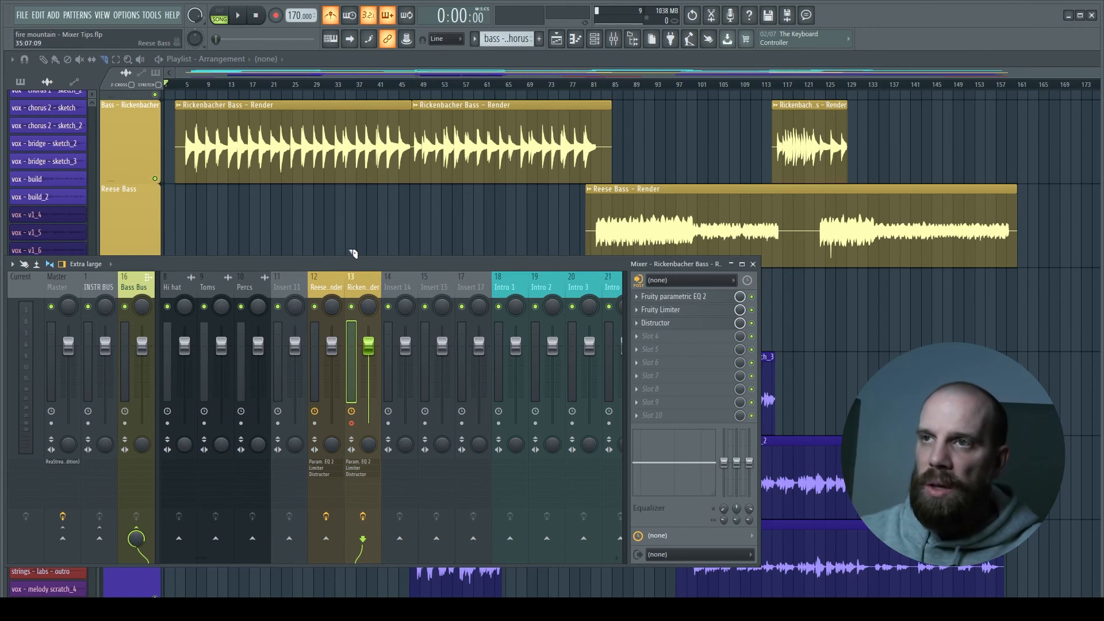
Render the armed Rickenbacher Bass mixer track over the full song as a 32-bit float stereo WAV.
scroll(163, 137, "up", 1)
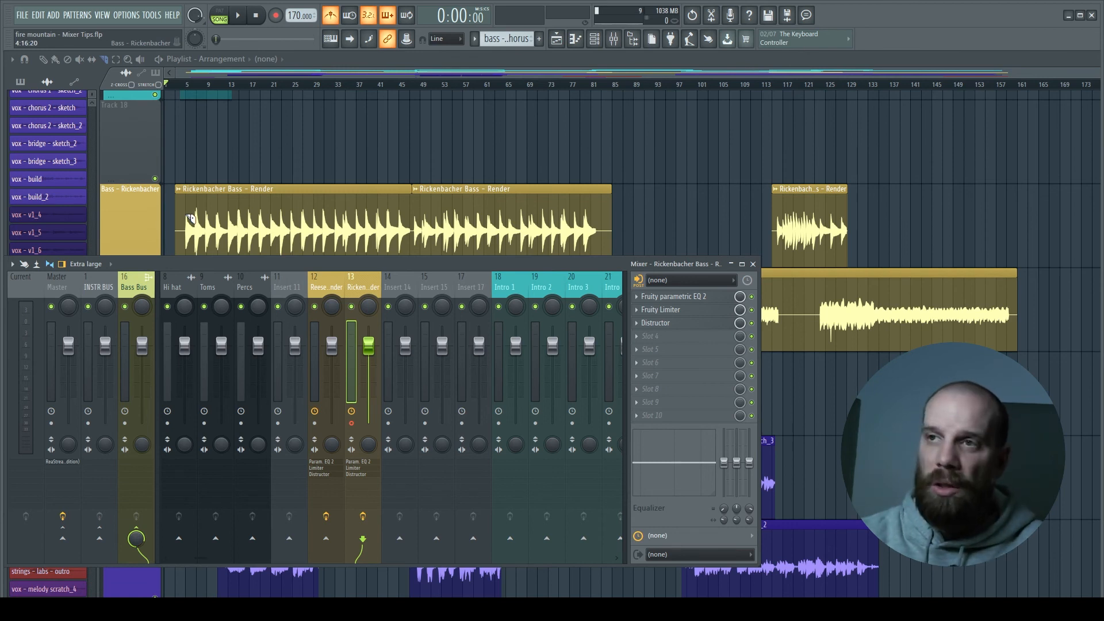
key("alt+r")
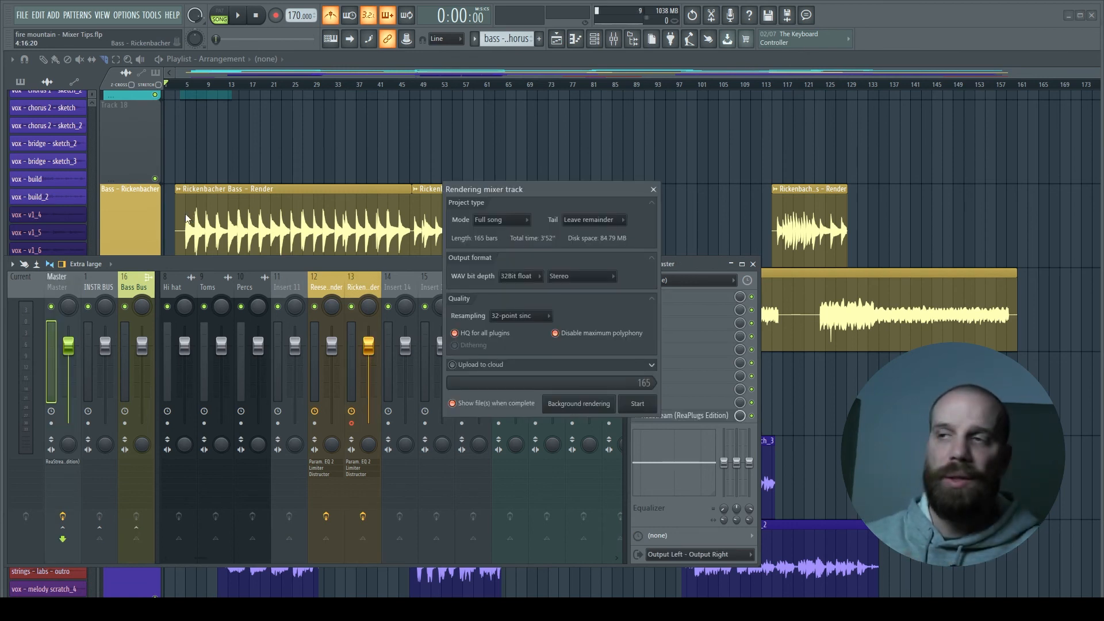
left_click_drag(544, 195, 403, 178)
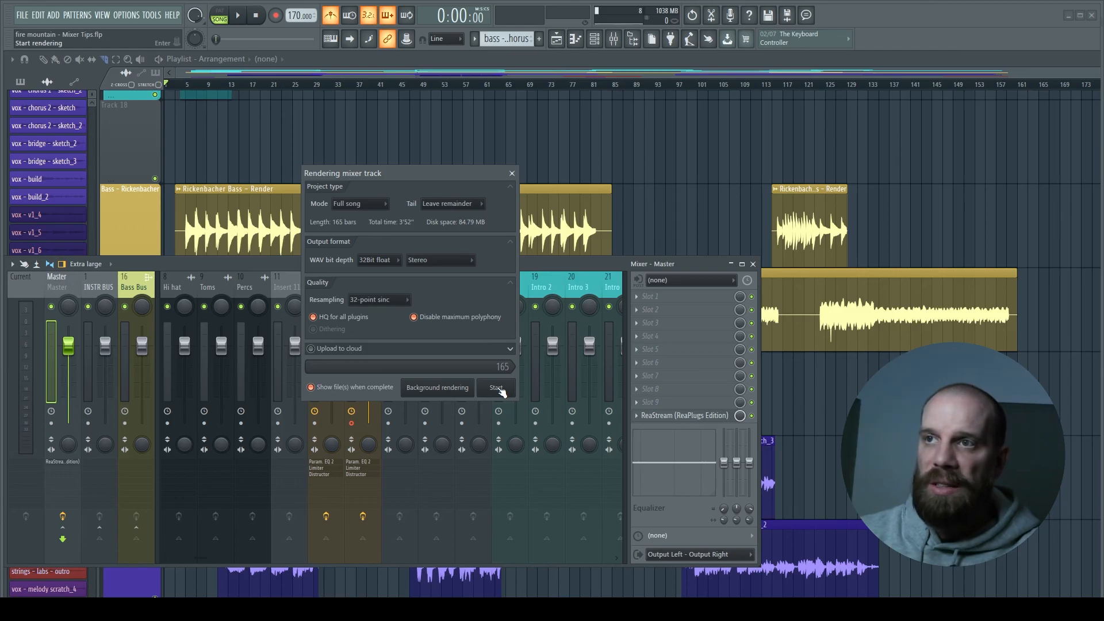
left_click(500, 389)
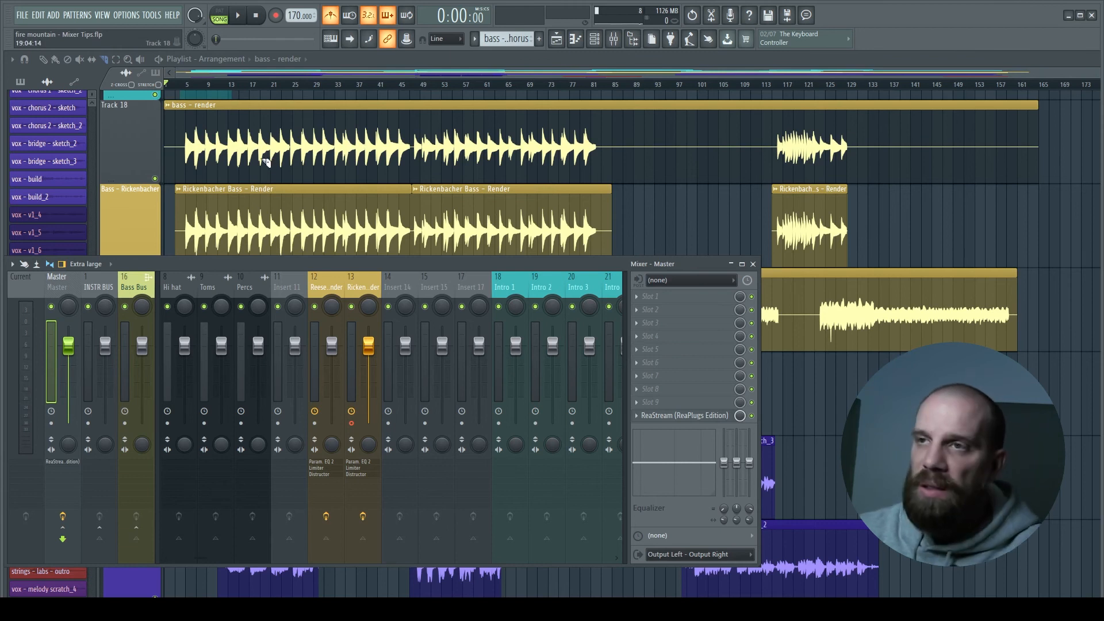
Hide the mixer and delete the three original Rickenbacher Bass - Render clips from the playlist.
key("F9")
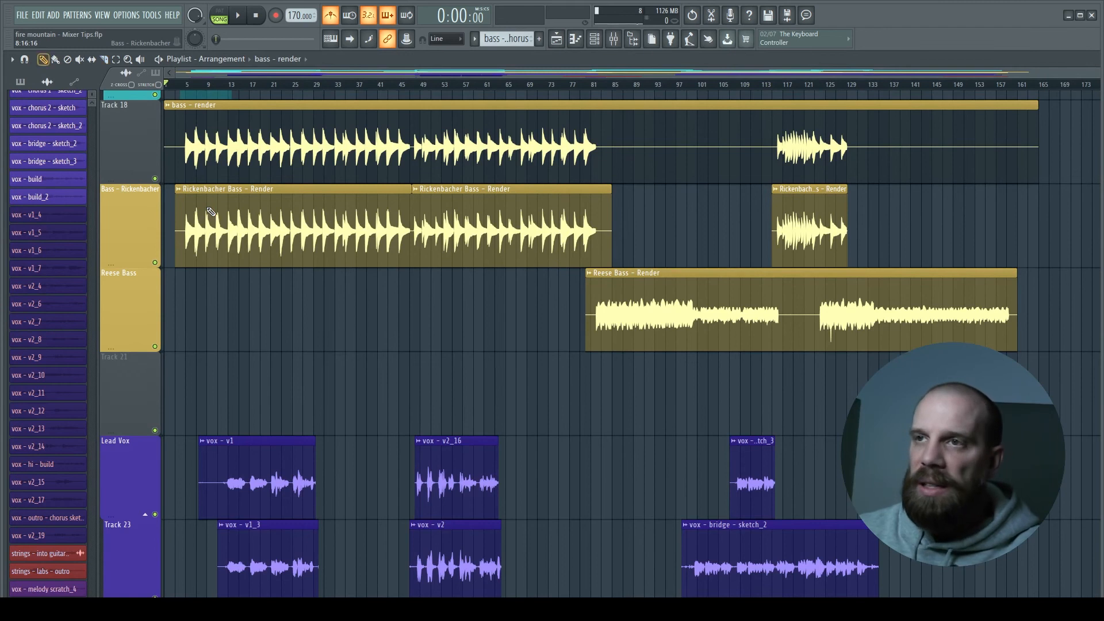
right_click(243, 210)
right_click(505, 227)
right_click(777, 198)
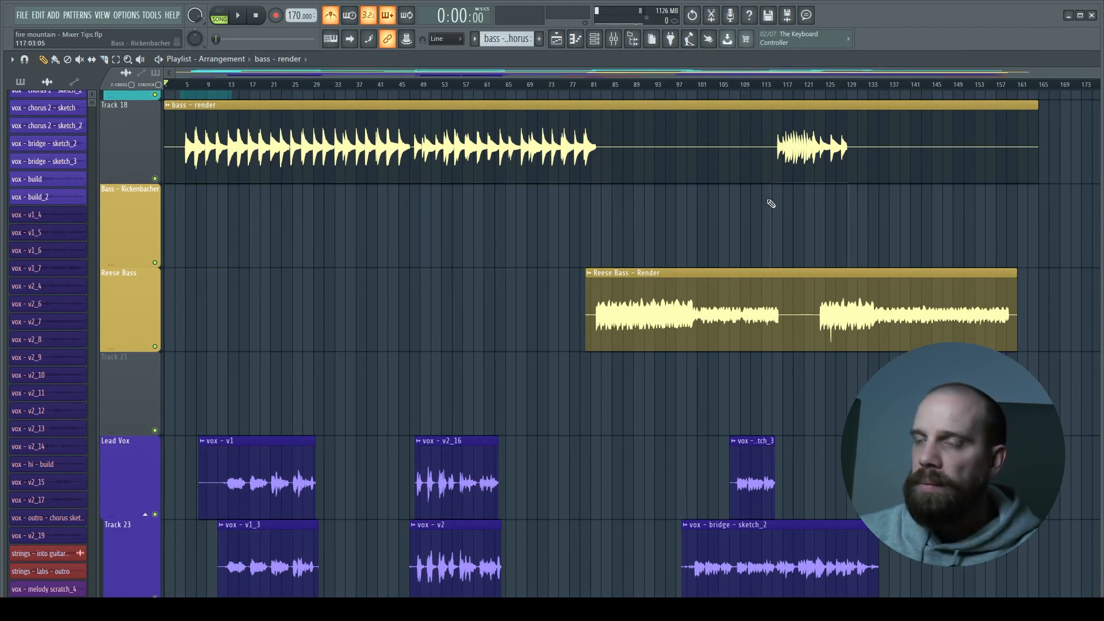
Select the bass - render channel in the channel rack and clear its target mixer track.
key("F6")
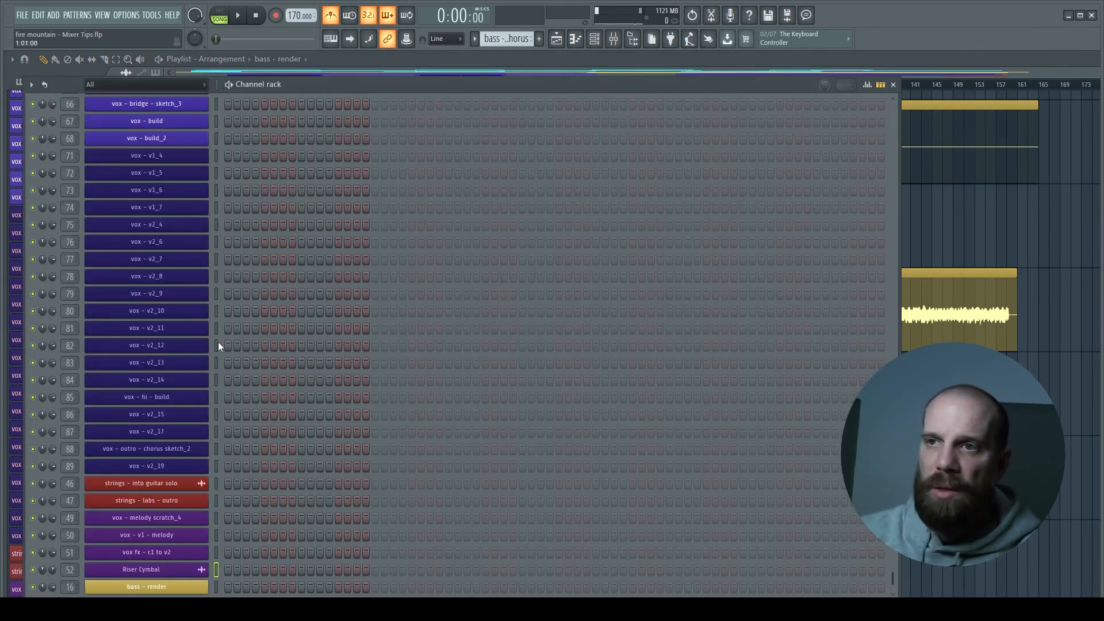
scroll(223, 333, "down", 1)
left_click(217, 581)
key("ctrl+l")
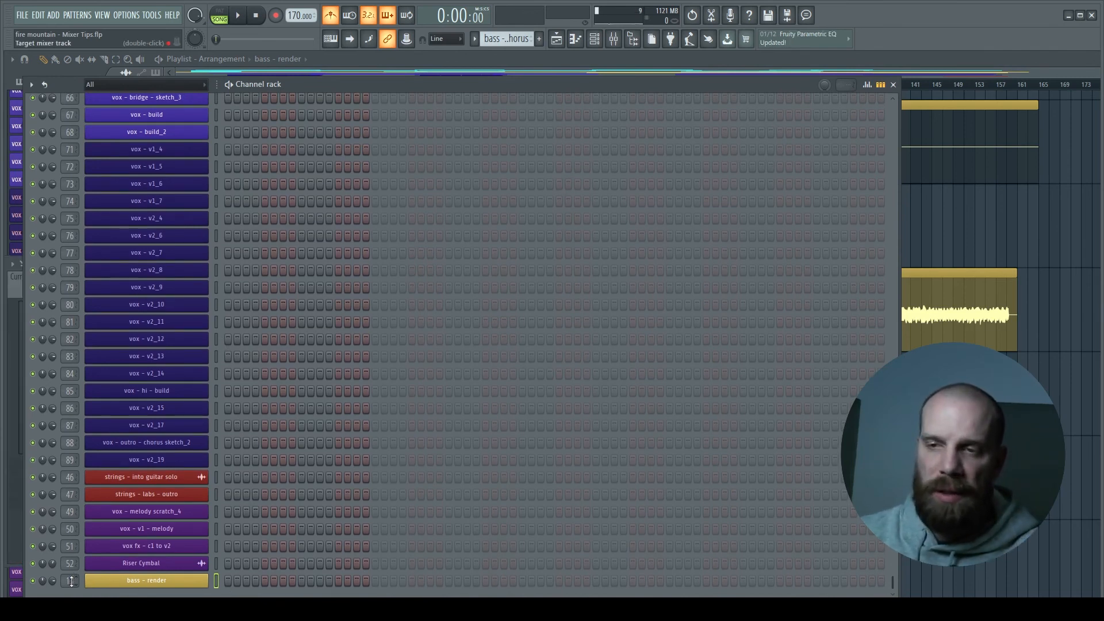
left_click_drag(72, 582, 72, 610)
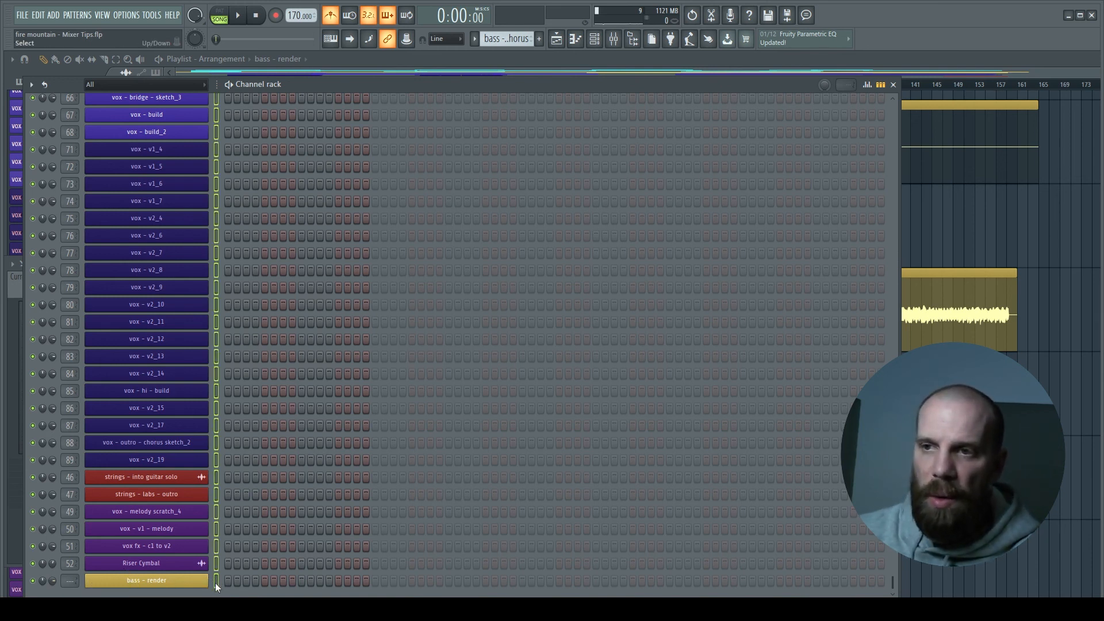
Route the selected bass - render channel to the empty mixer track Insert 14.
key("F9")
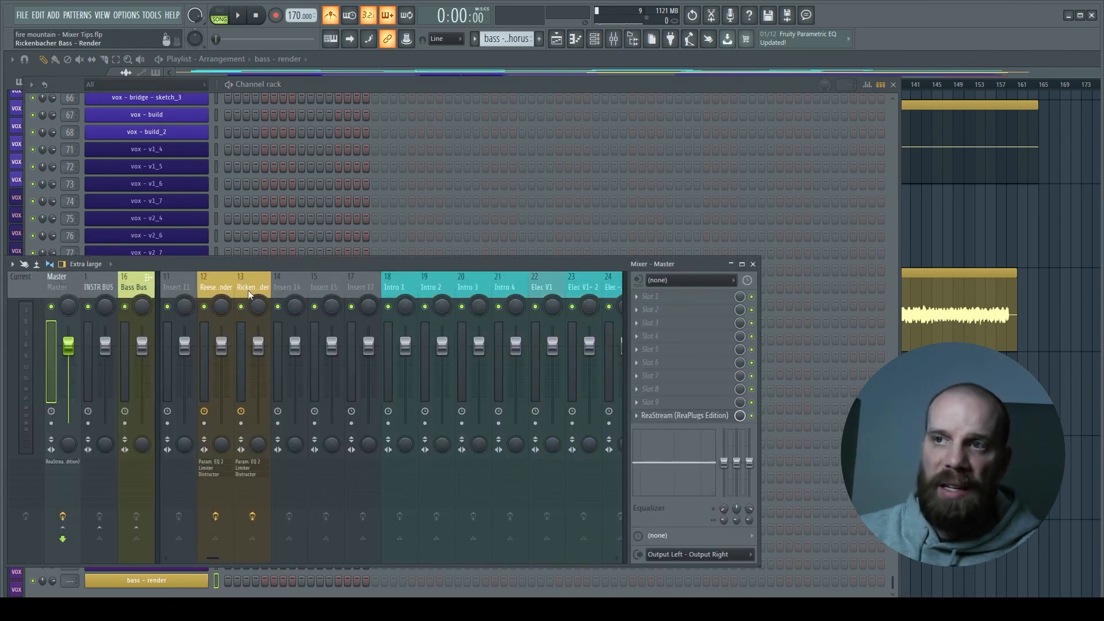
left_click(247, 282)
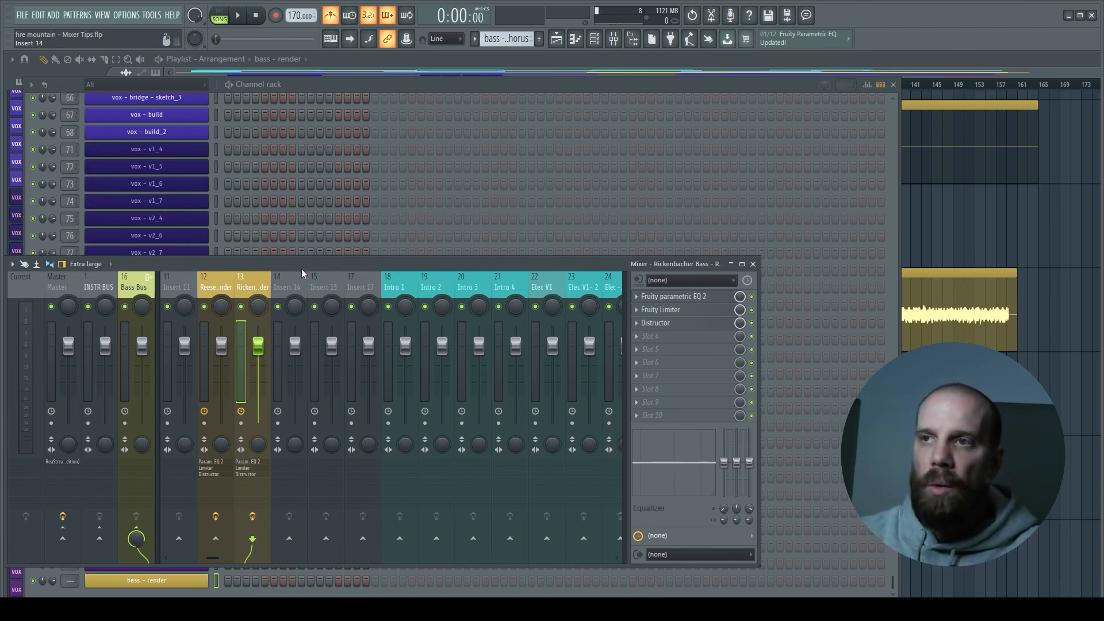
left_click(298, 286)
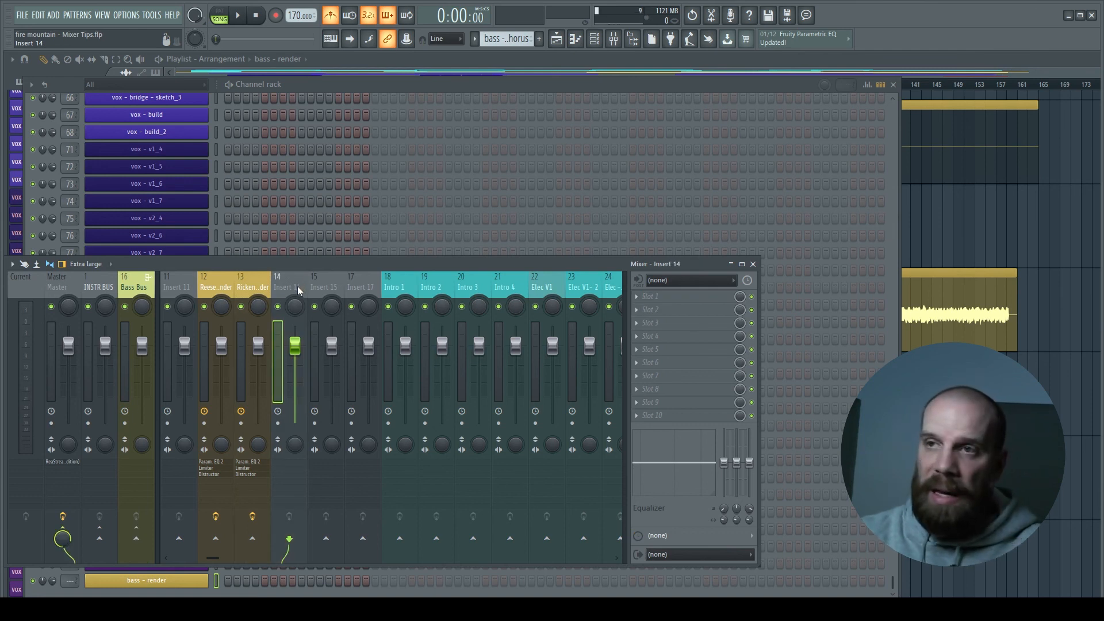
key("ctrl+l")
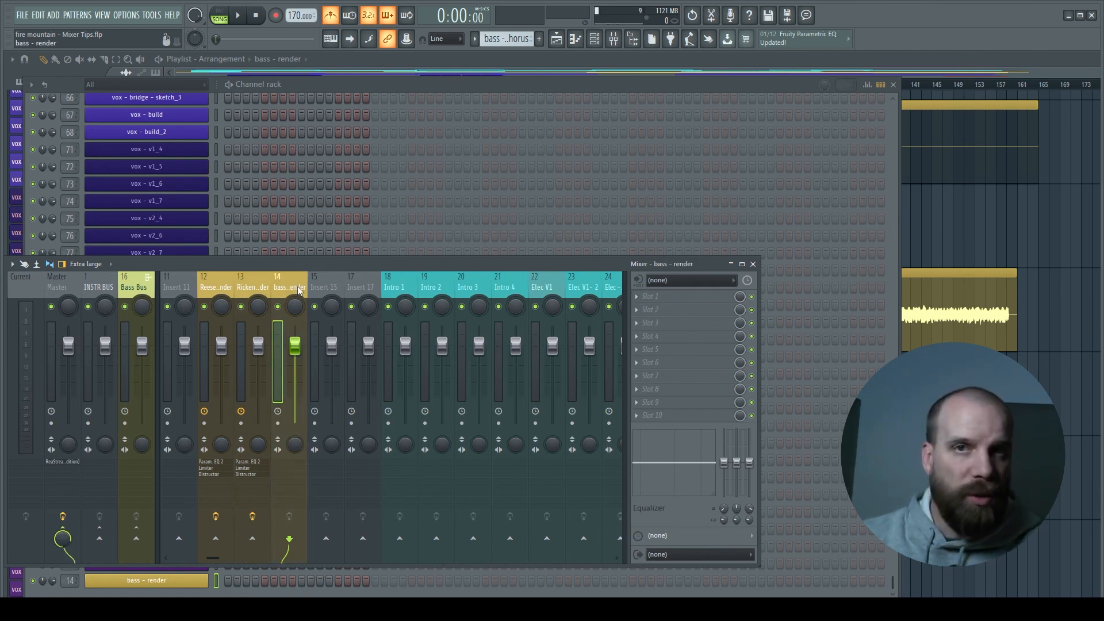